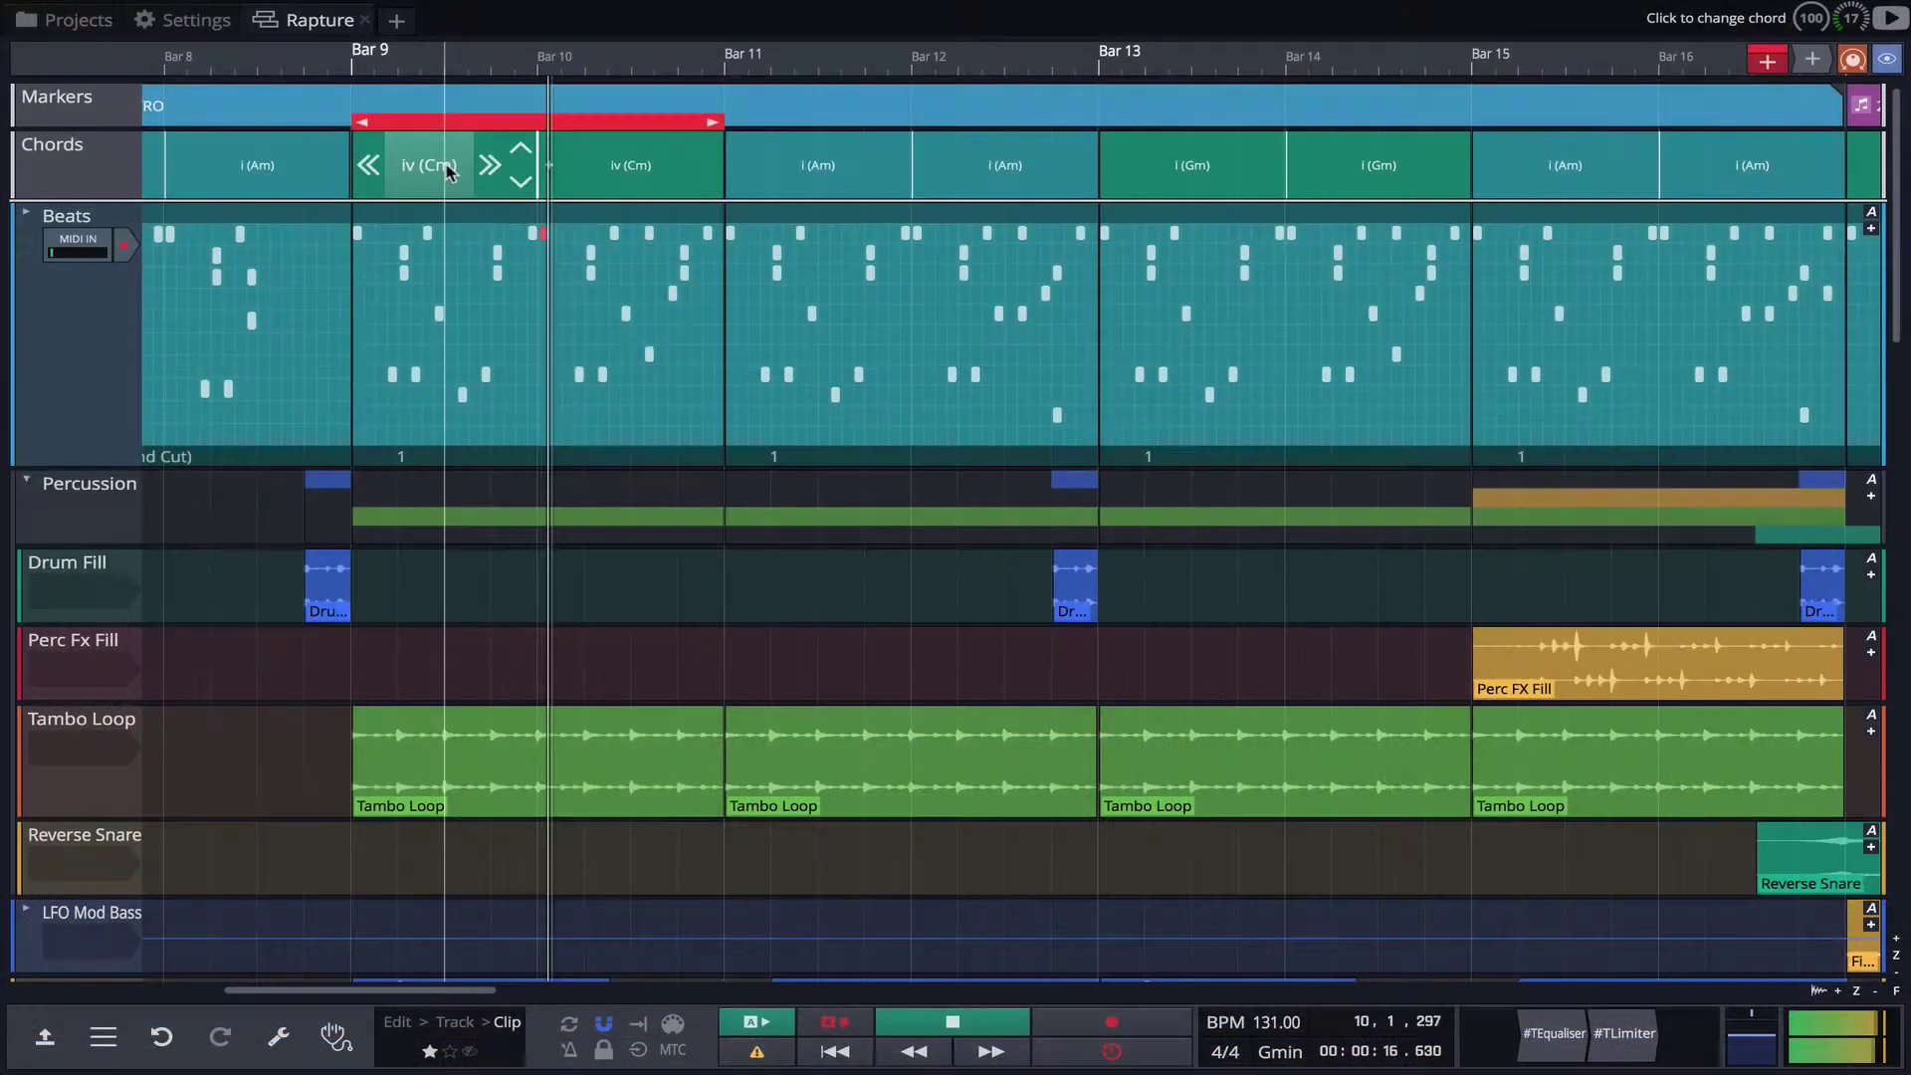
- Browse the chord track, Chords pattern and chord preset menus, then open the My Chord clip's note chord options
{"action": "left_click", "coordinate": [445, 168]}
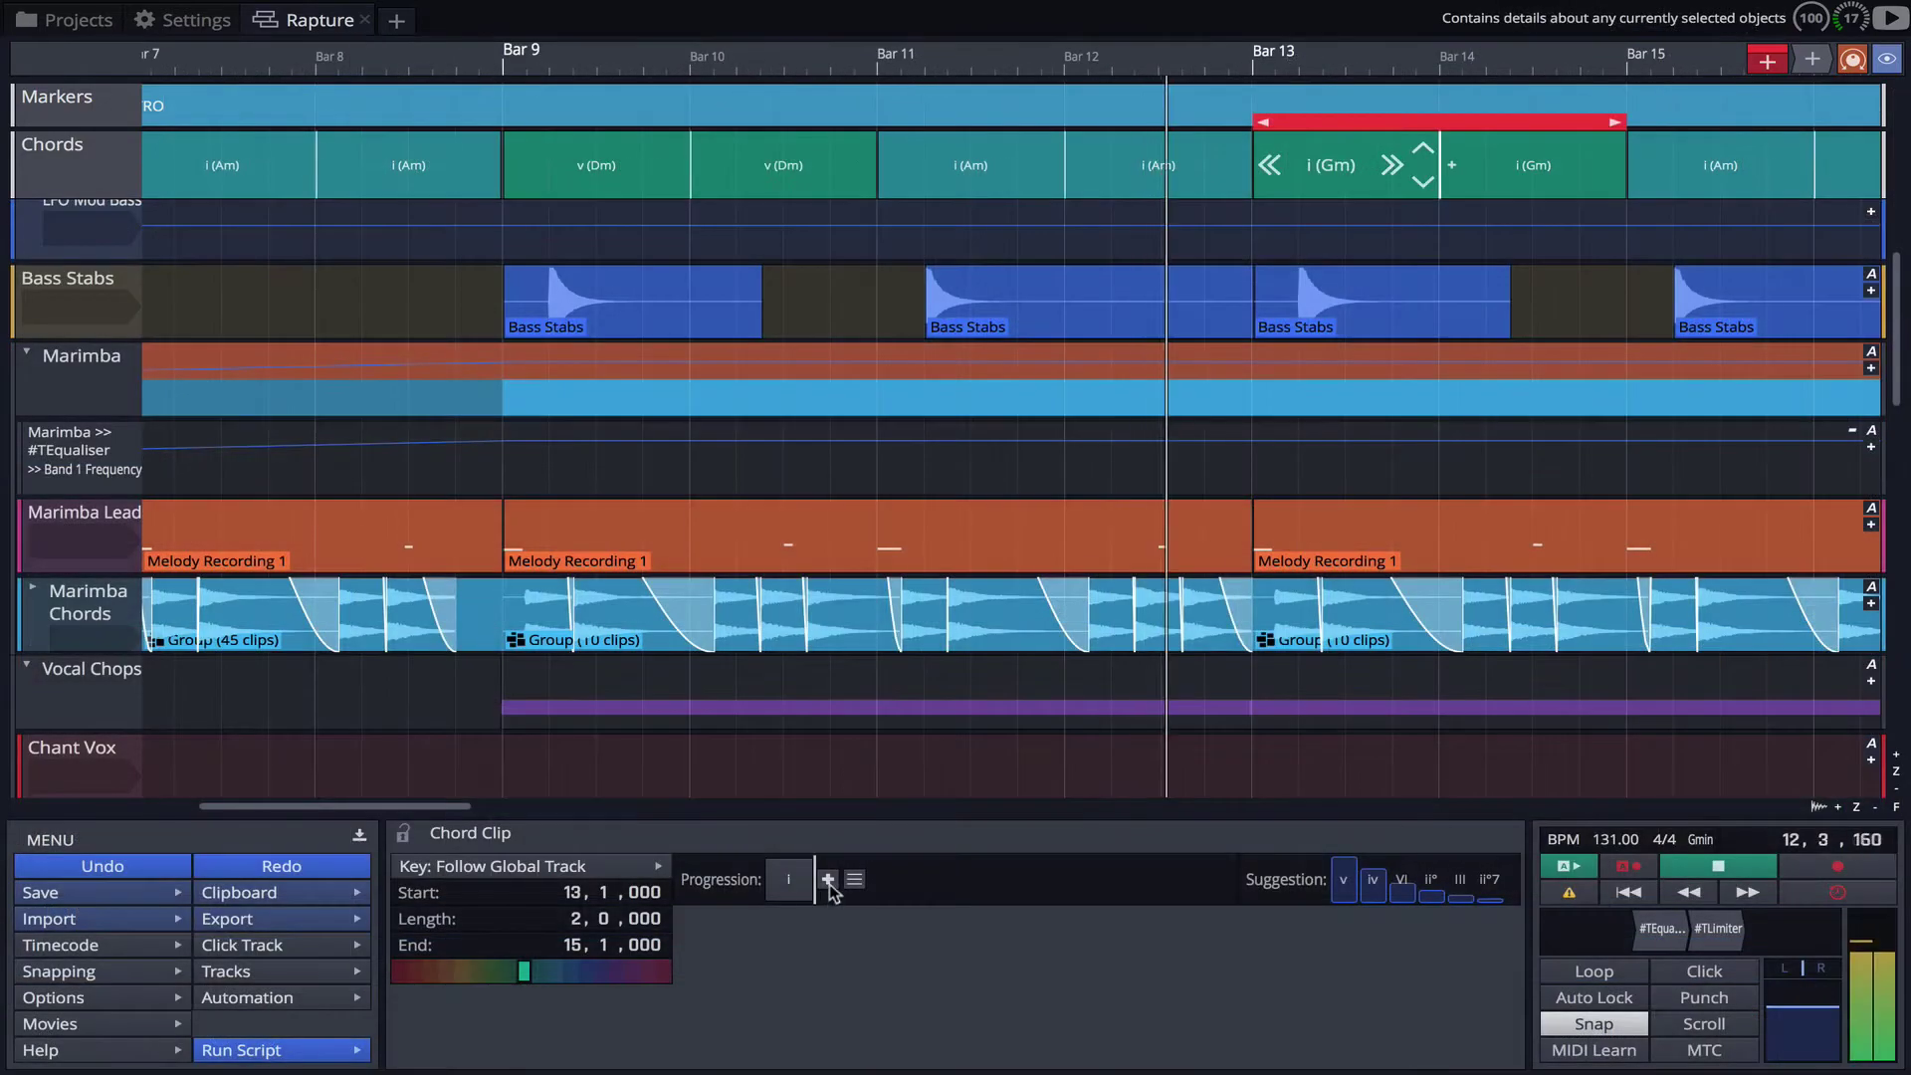
{"action": "left_click", "coordinate": [829, 880]}
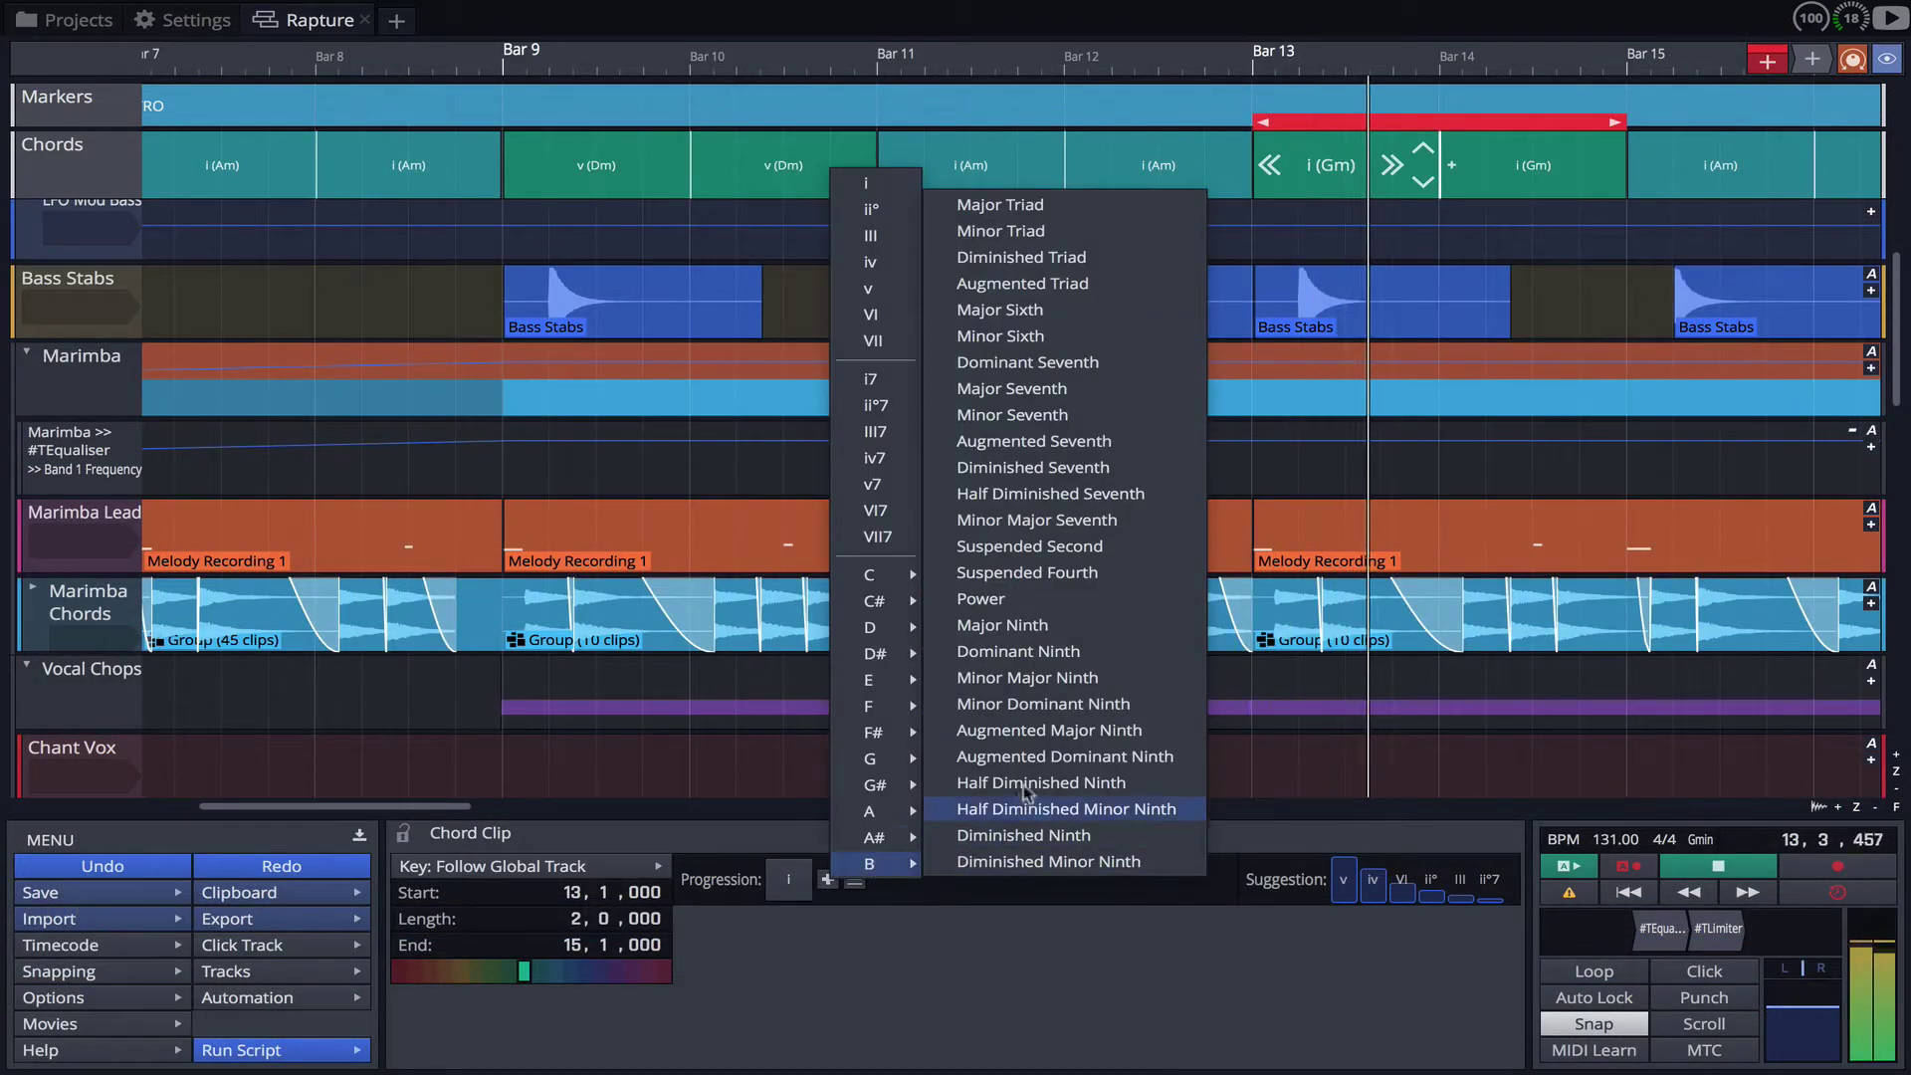
{"action": "mouse_move", "coordinate": [870, 864]}
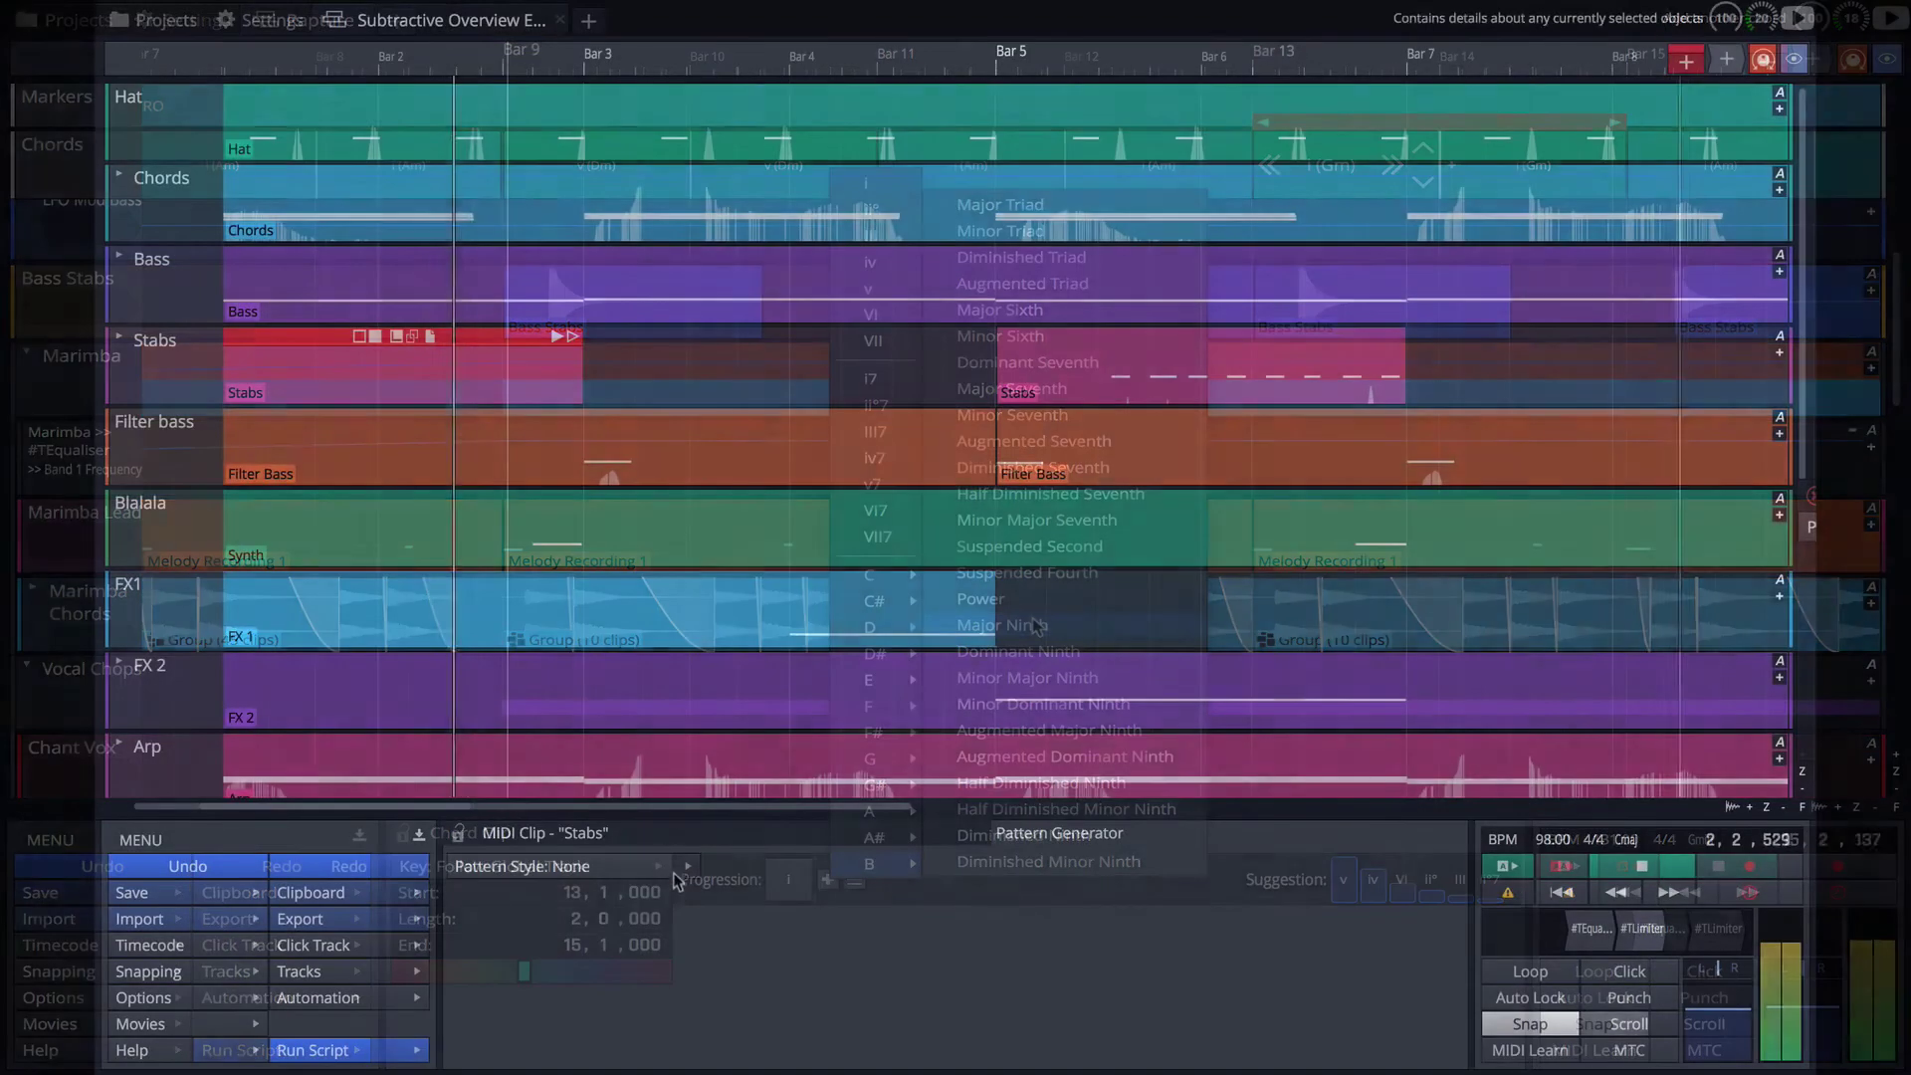
{"action": "left_click", "coordinate": [675, 871]}
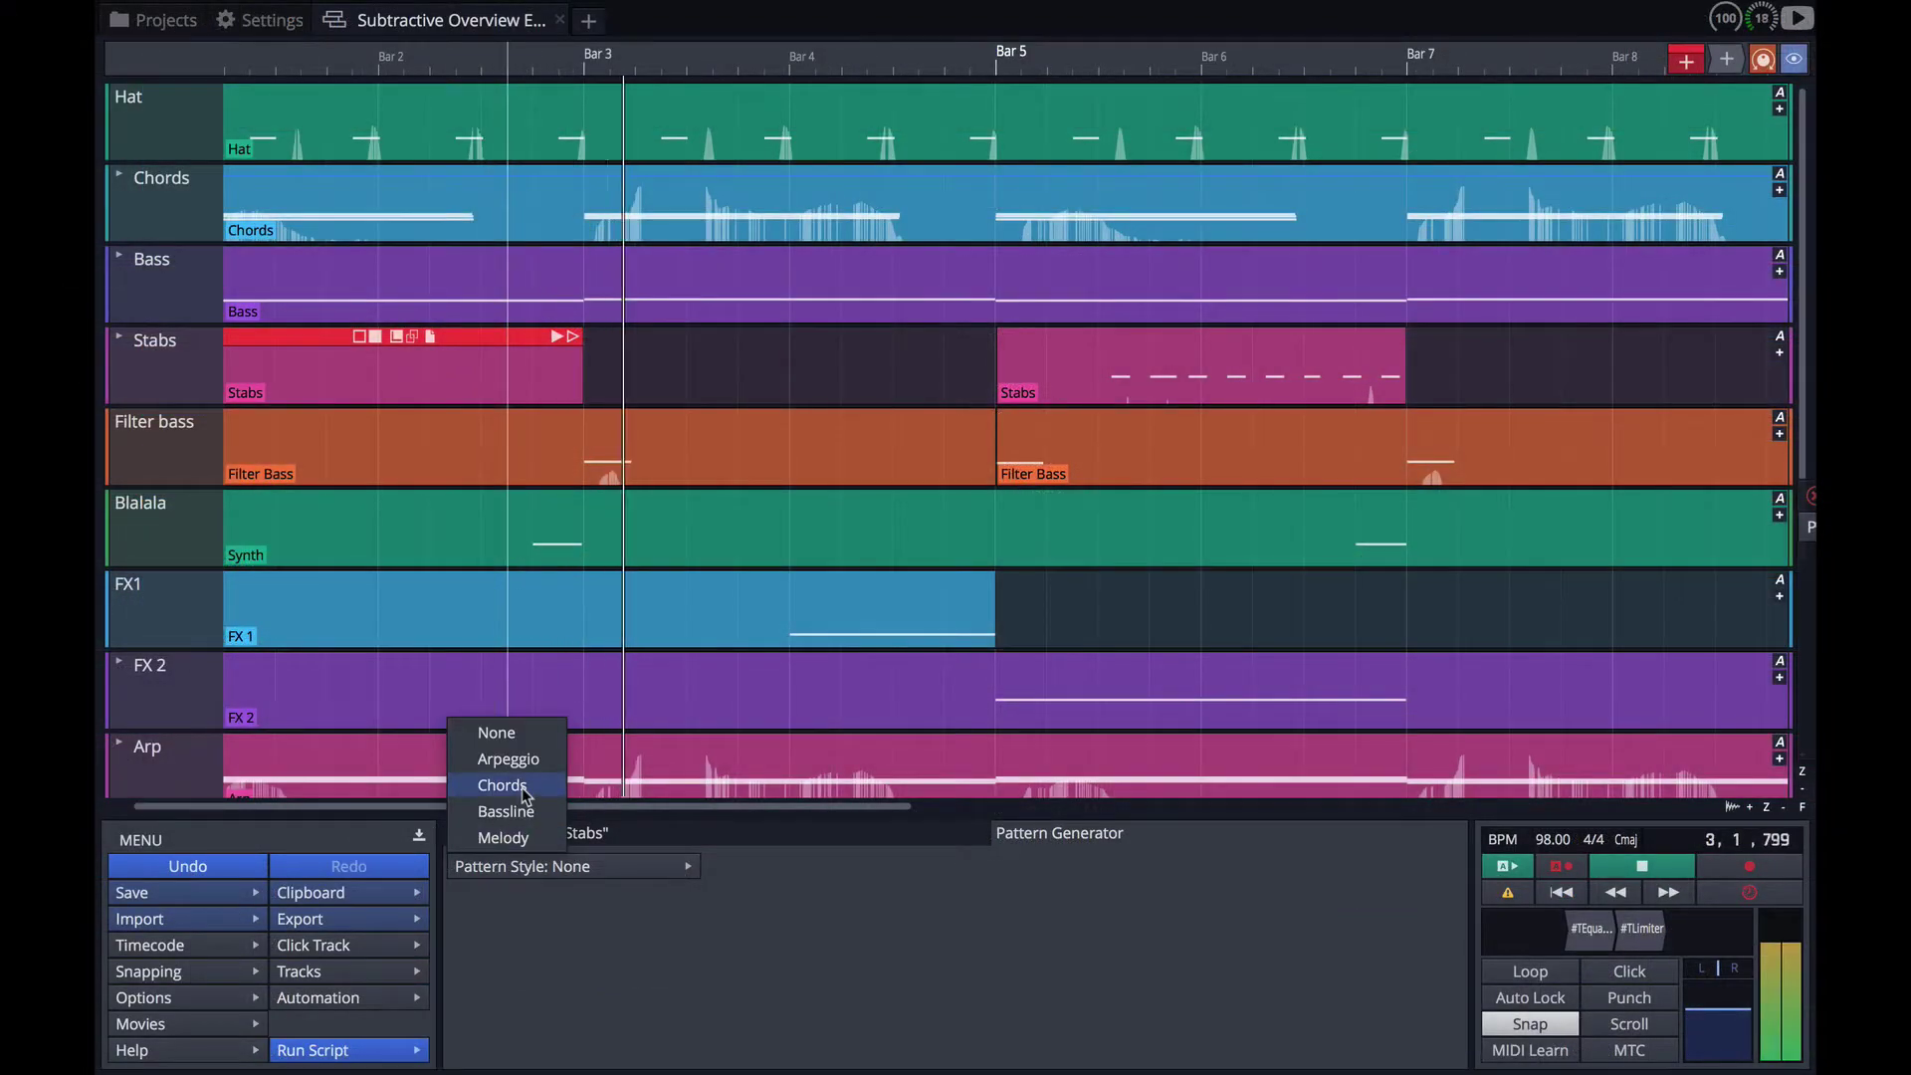
{"action": "left_click", "coordinate": [525, 787]}
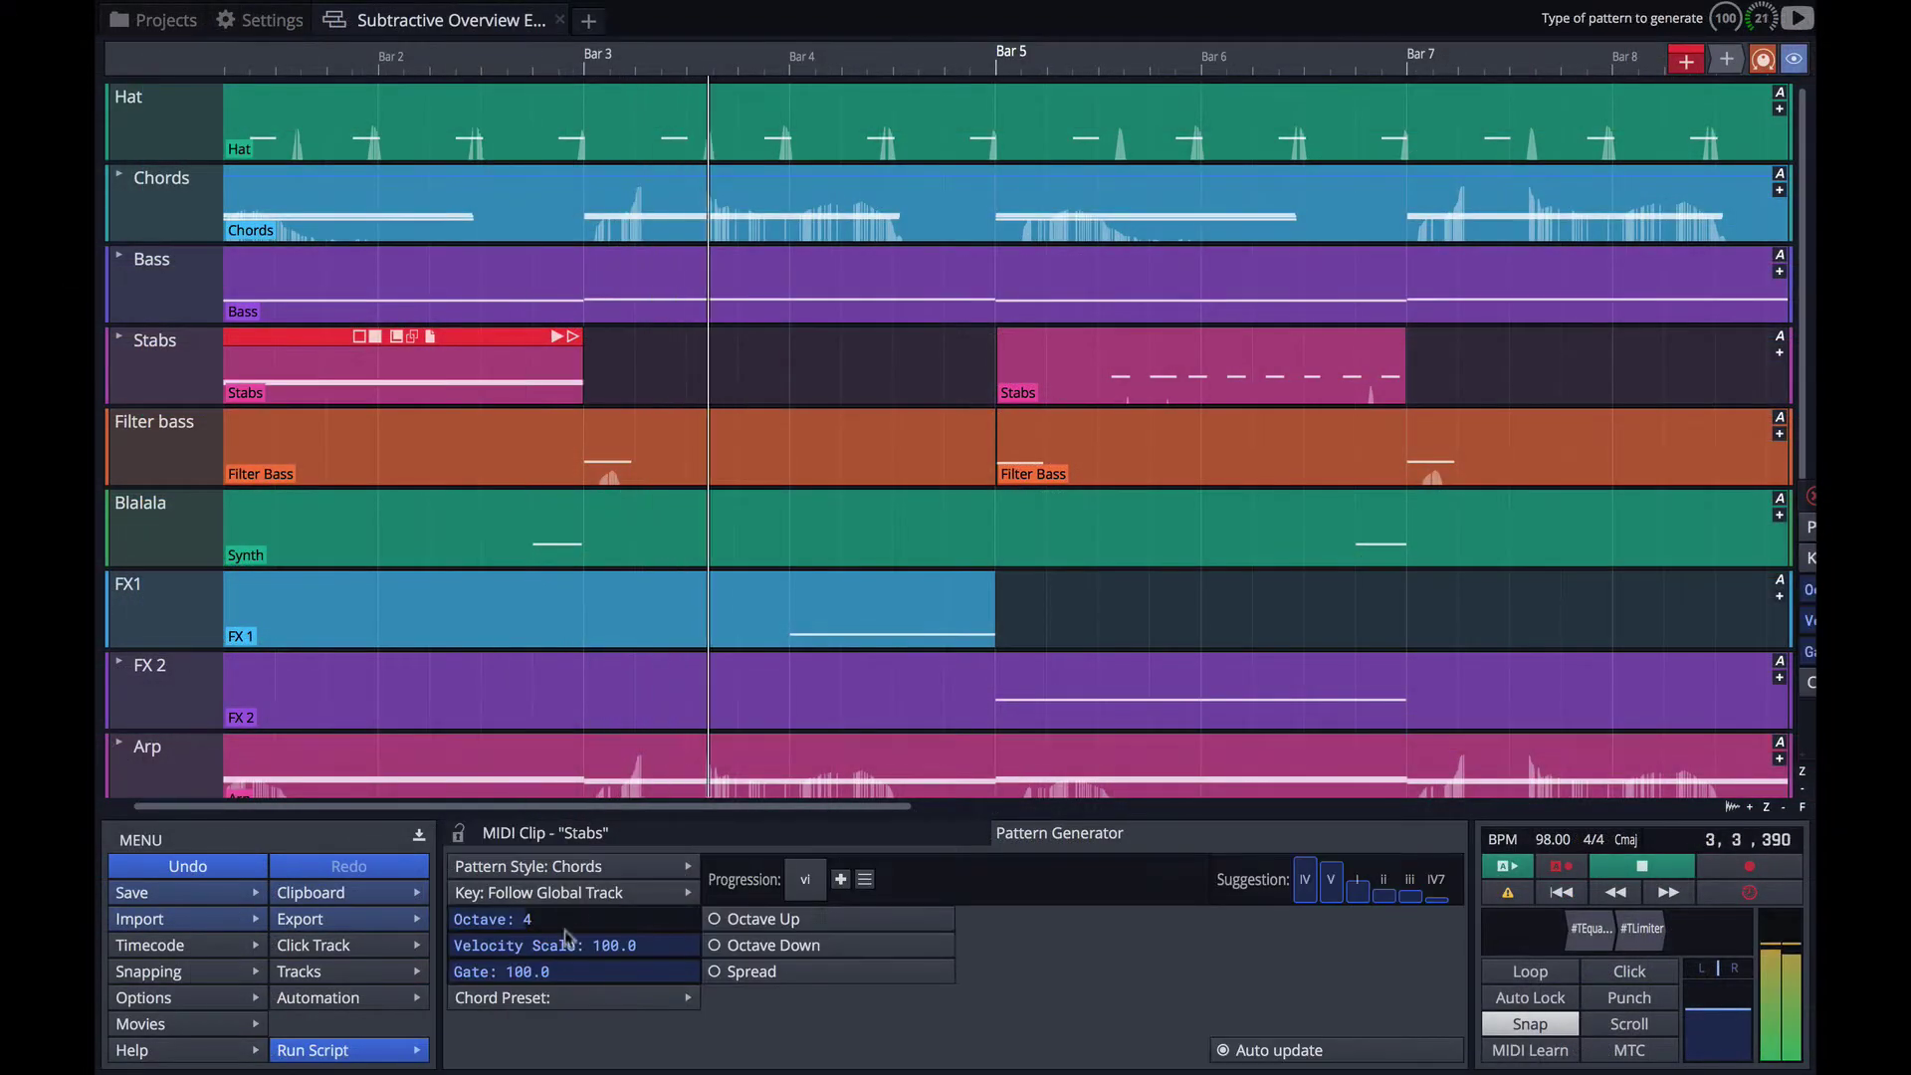
{"action": "left_click", "coordinate": [569, 998]}
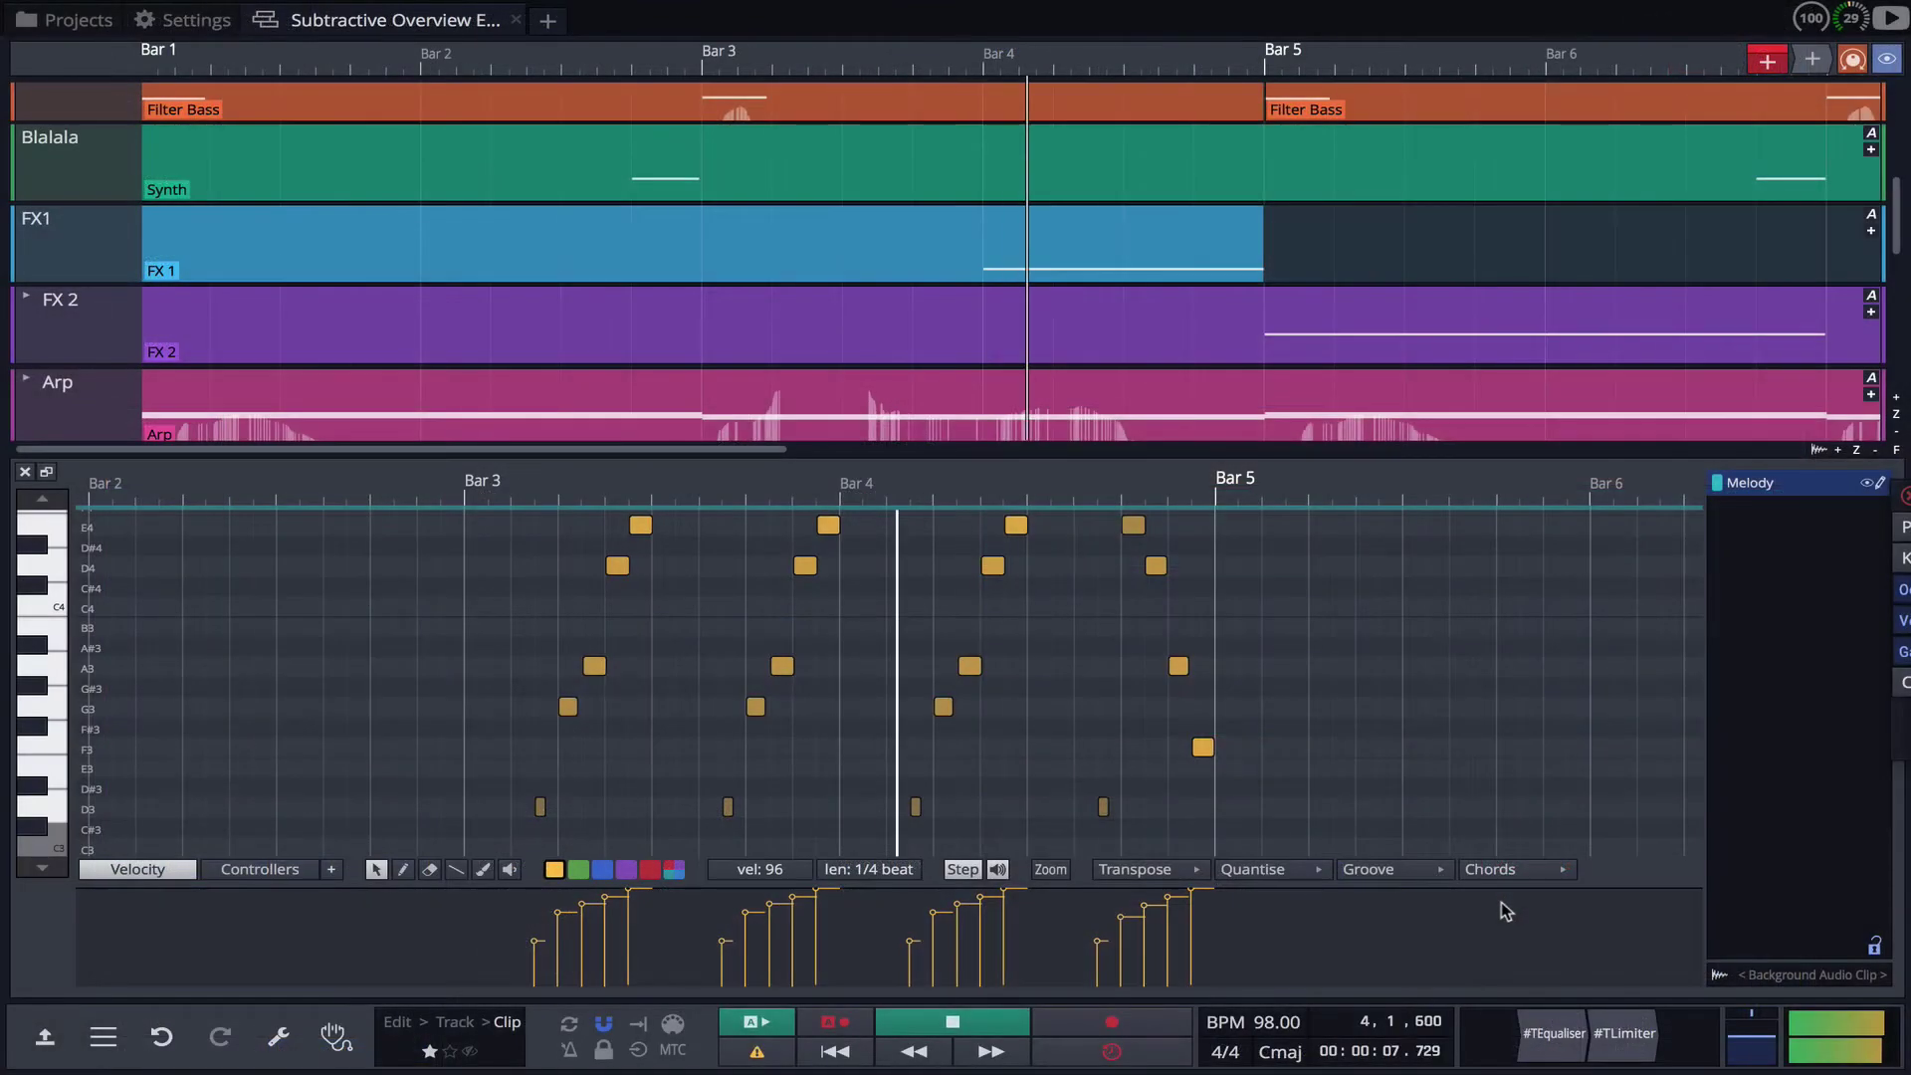
{"action": "left_click", "coordinate": [1510, 873]}
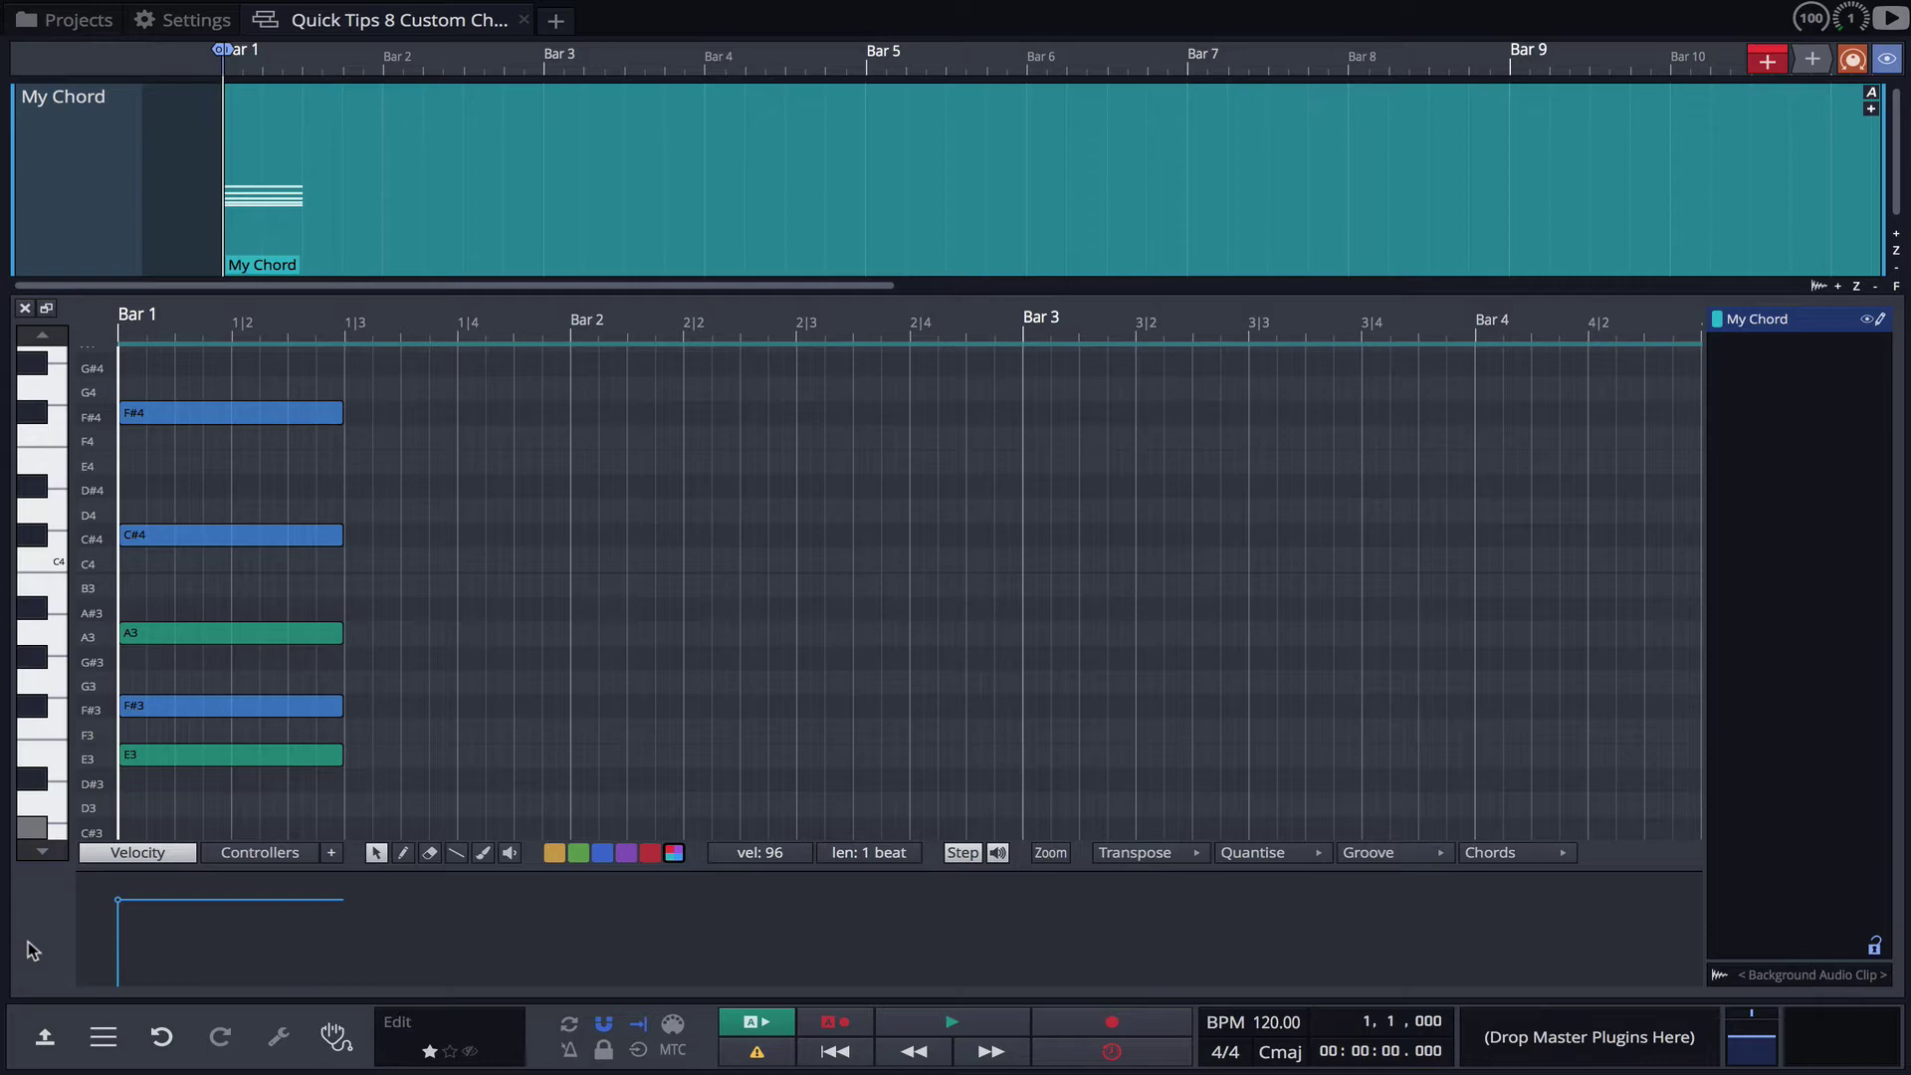
- Play the chord, select all five notes, and choose Create Chord from the note options
{"action": "key", "text": "space"}
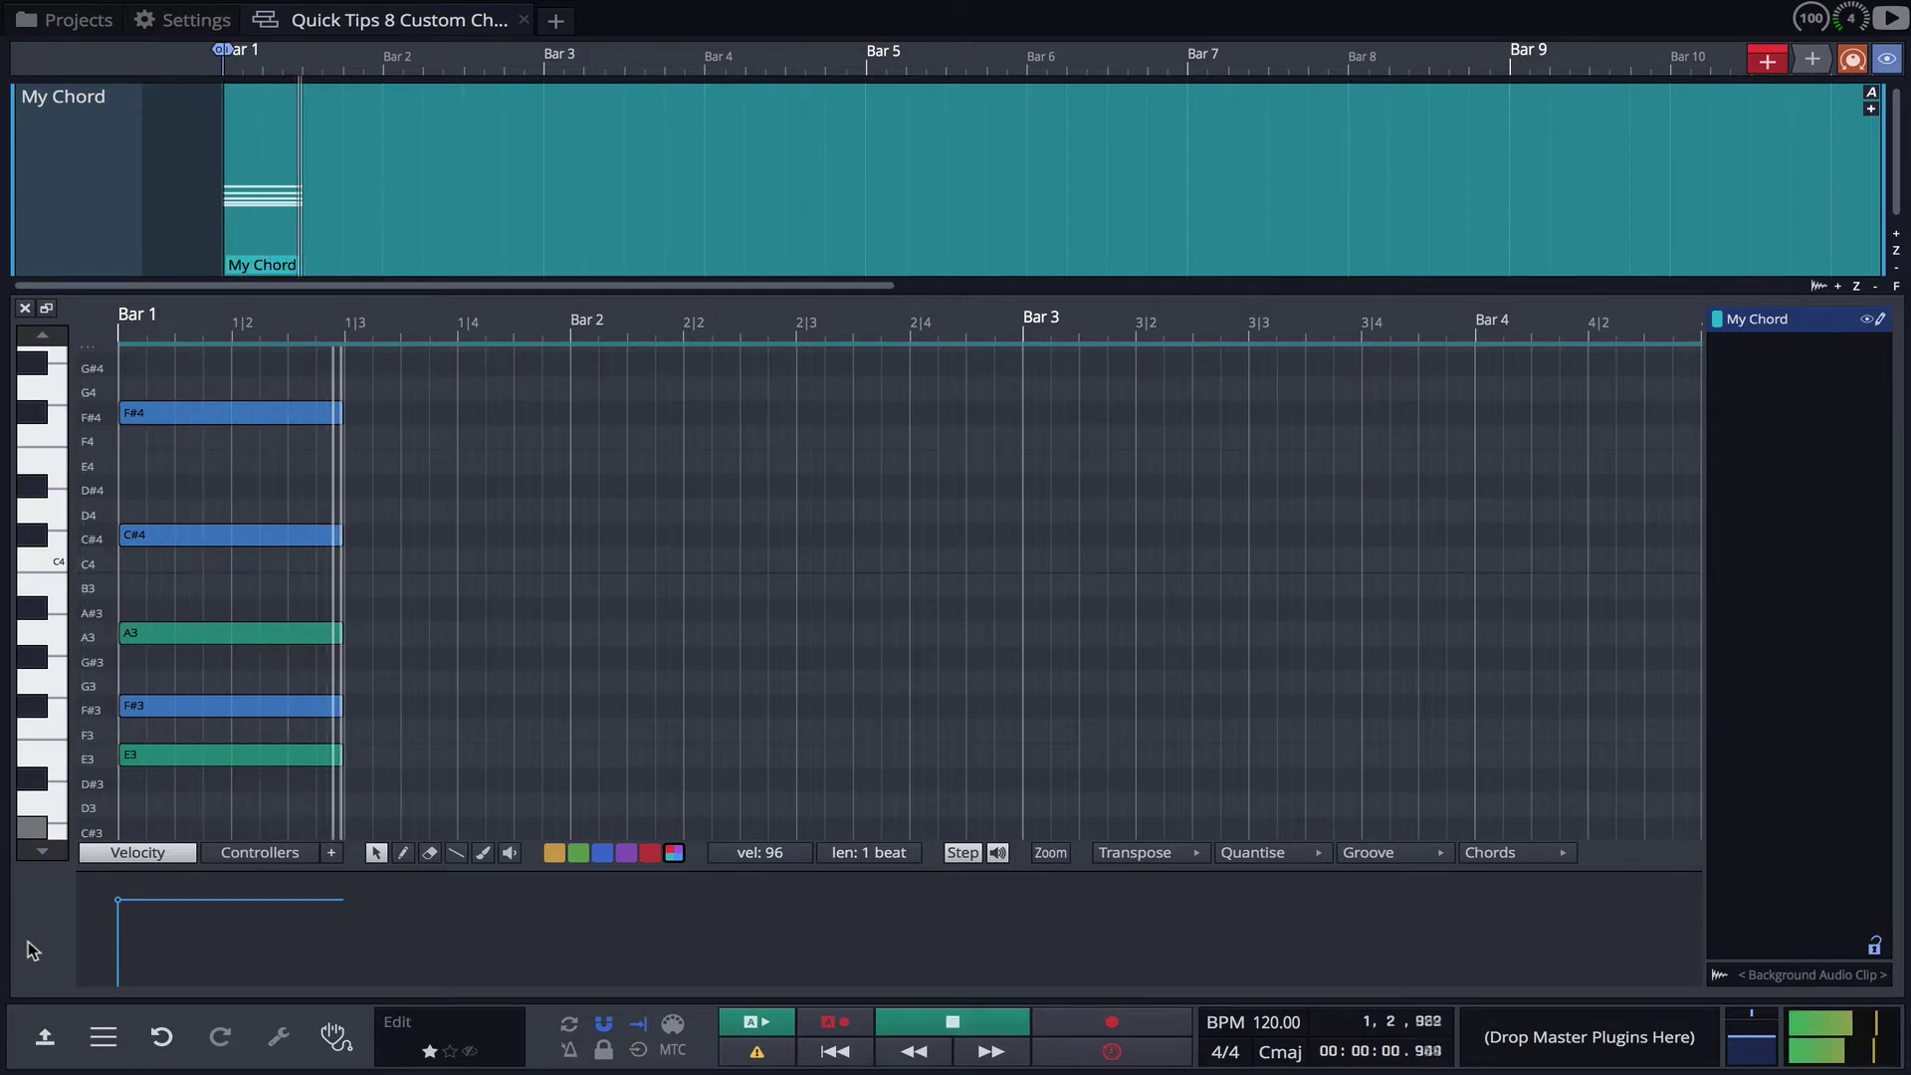
{"action": "key", "text": "space"}
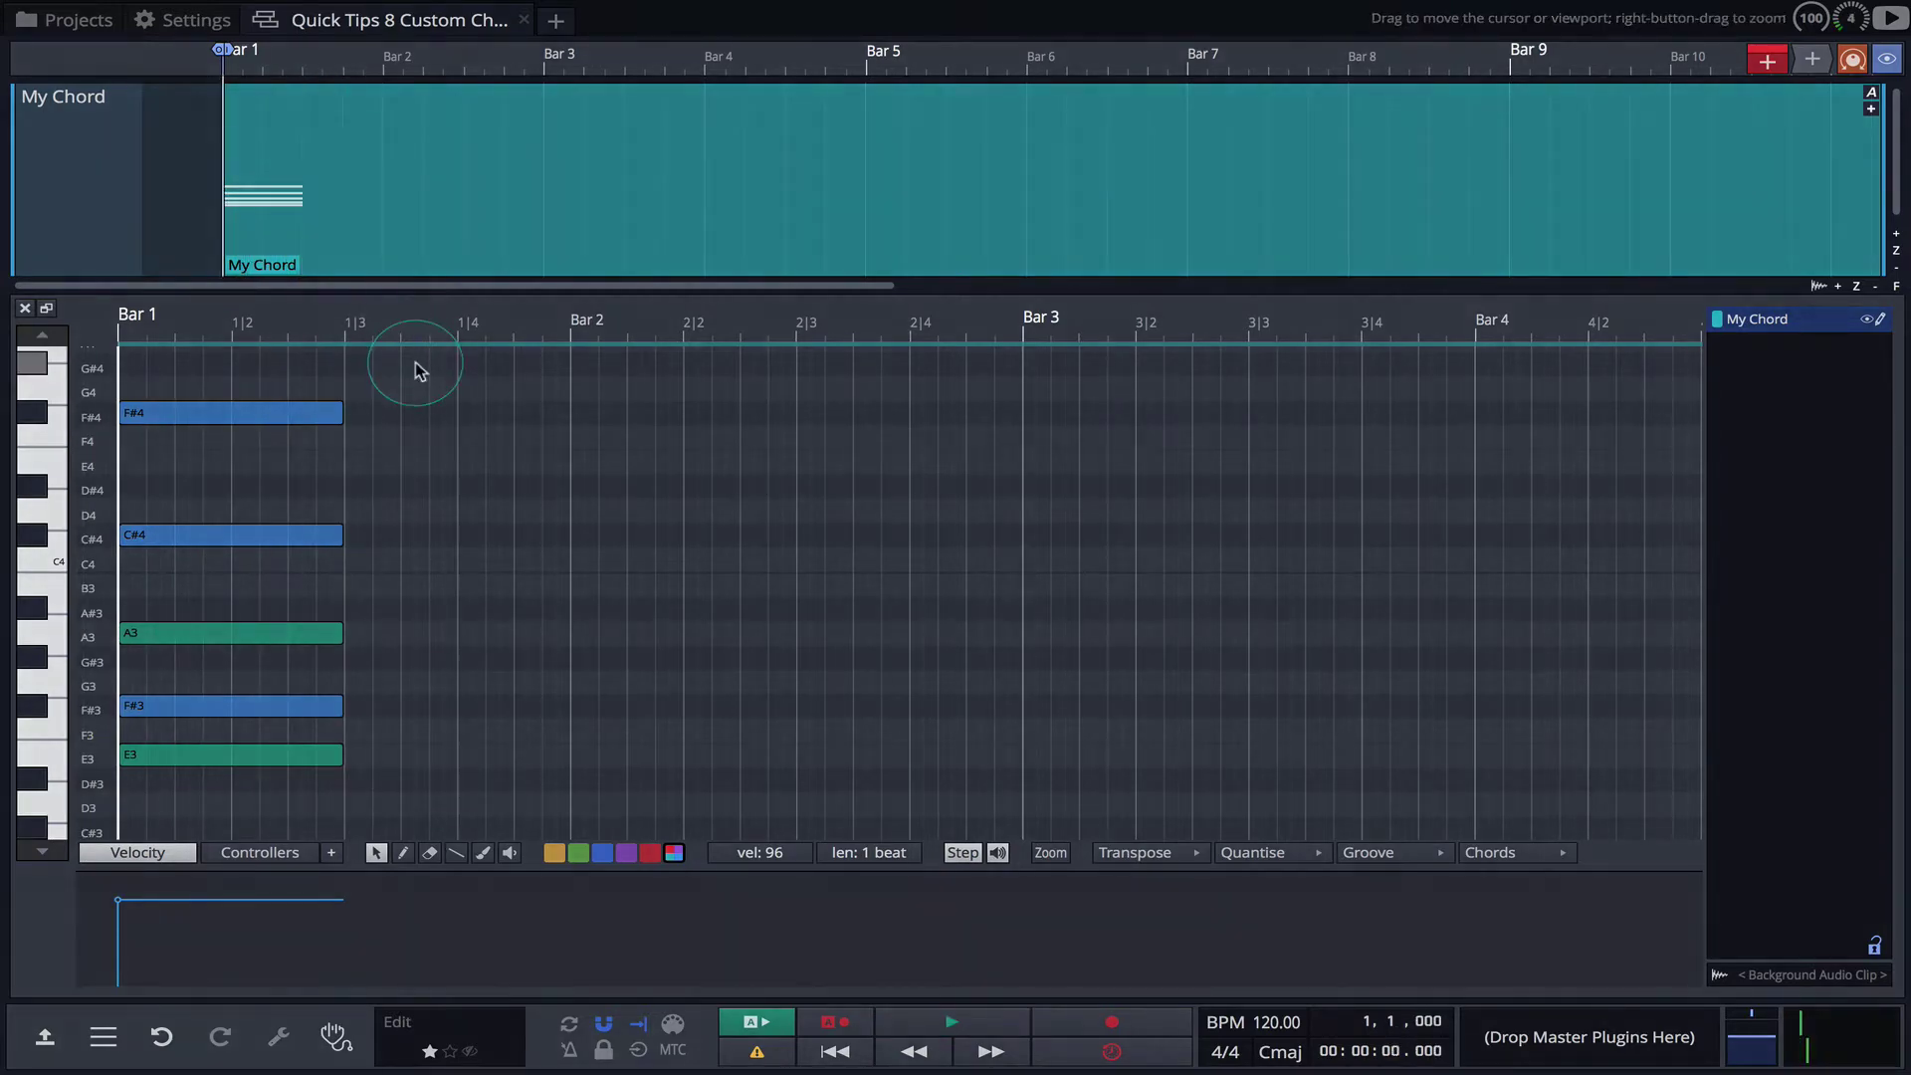
{"action": "left_click_drag", "start_coordinate": [414, 368], "coordinate": [267, 569]}
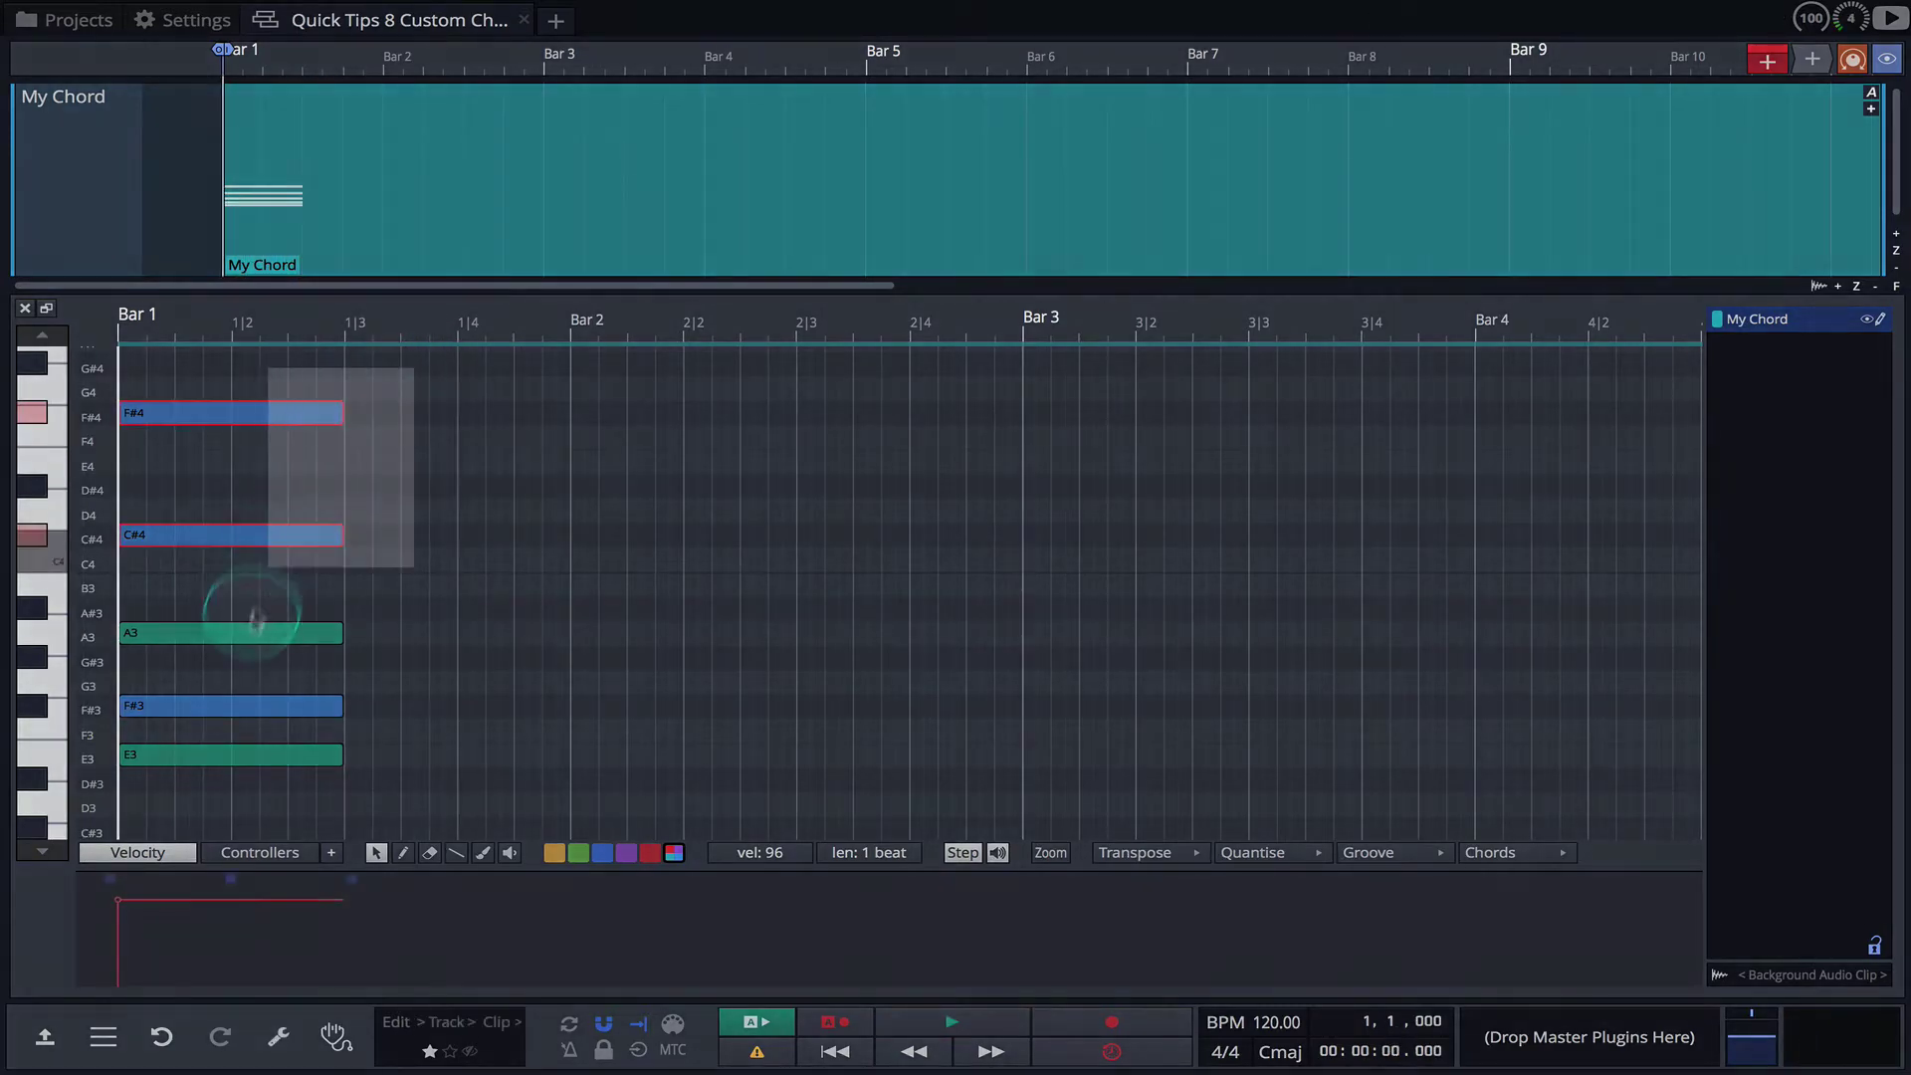
{"action": "left_click", "coordinate": [49, 1037]}
{"action": "left_click", "coordinate": [1423, 927]}
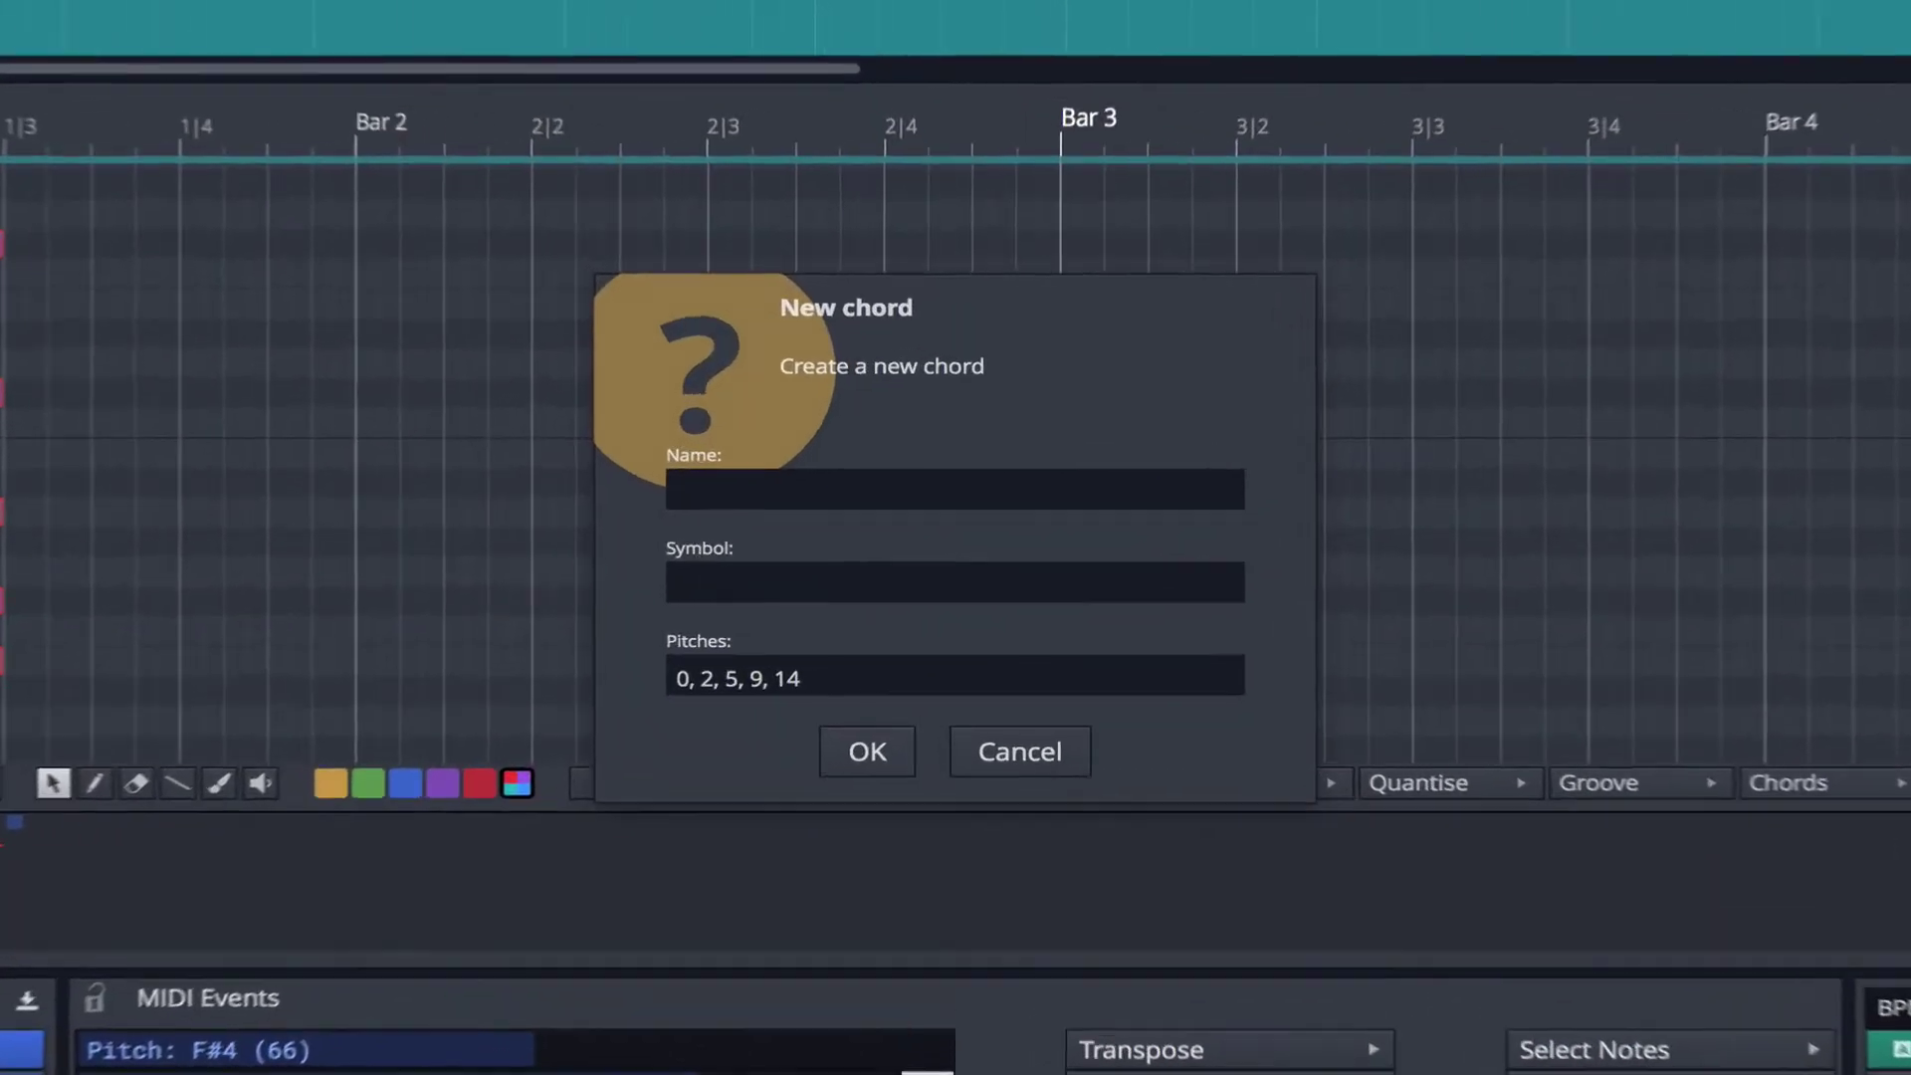
{"action": "type", "text": "My Chord"}
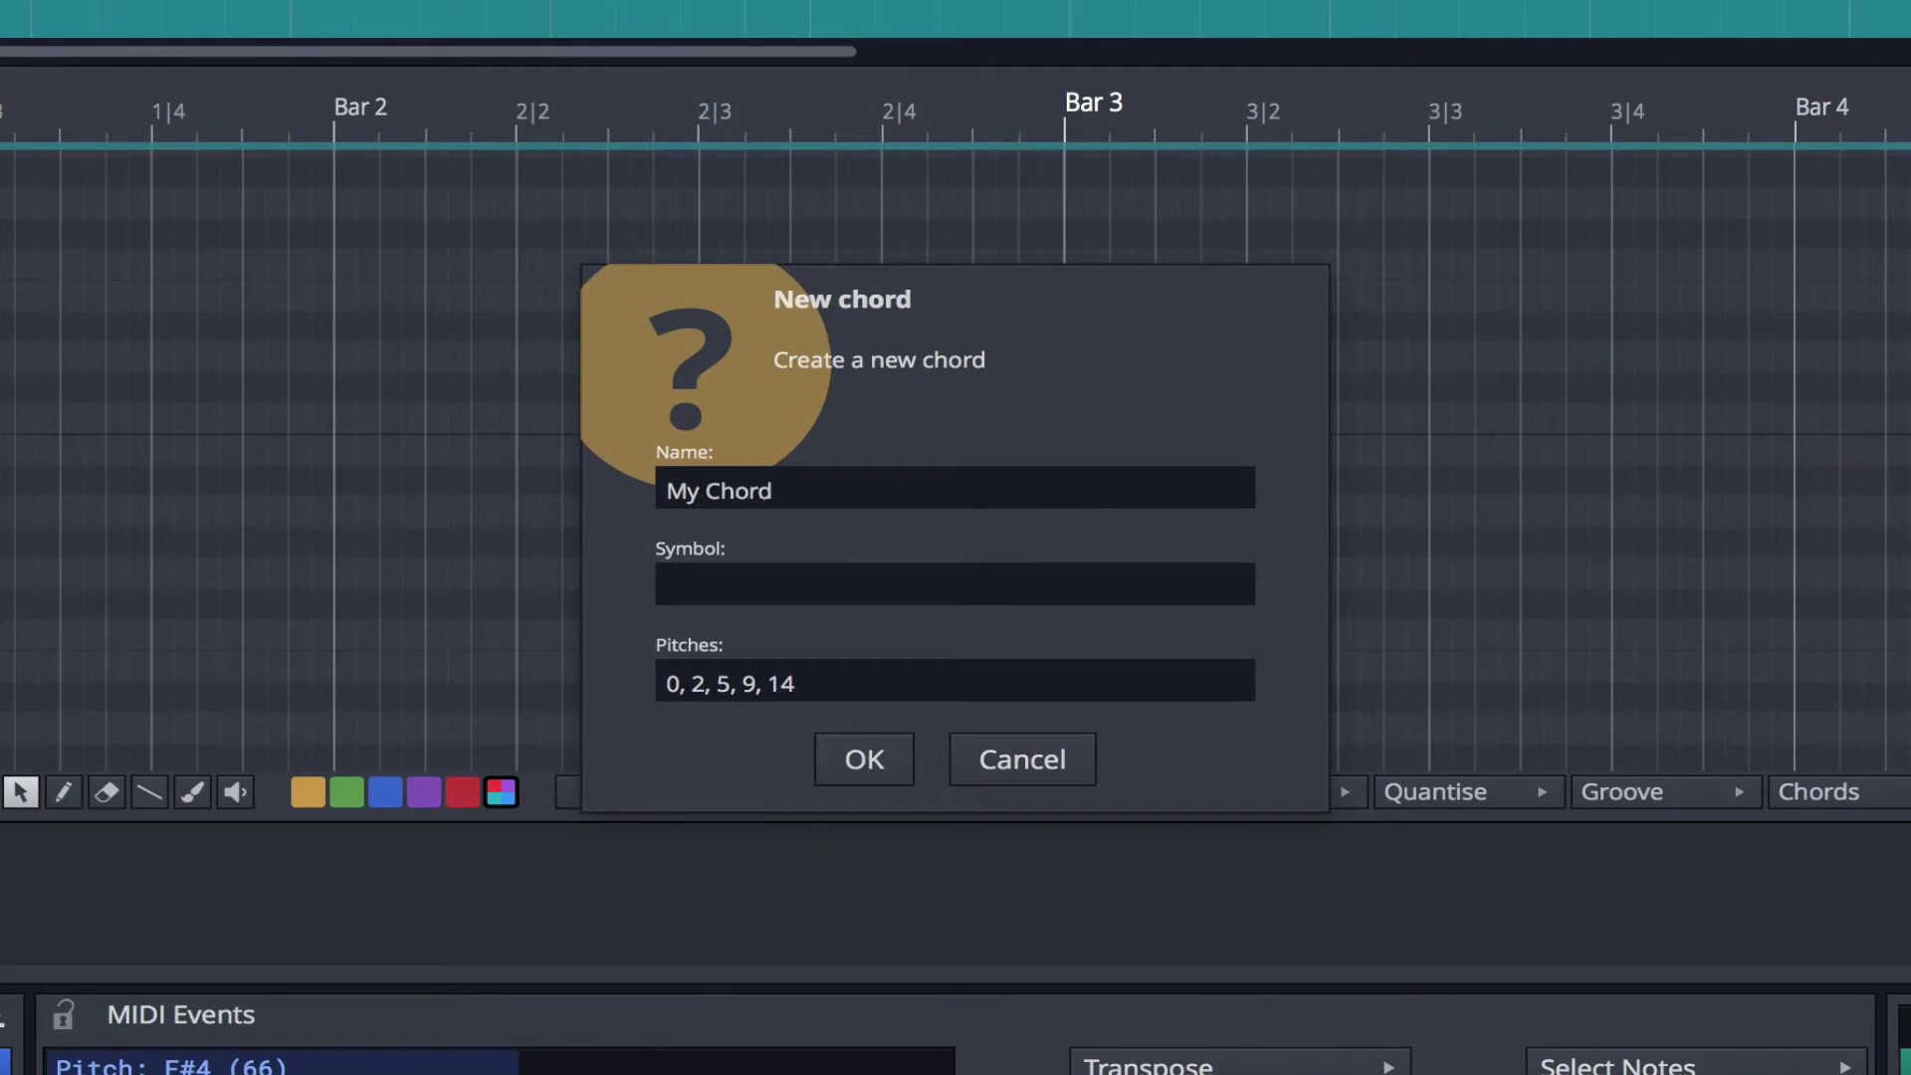
- Name the chord 'My Chord' with symbol 9, keeping pitches 0, 2, 5, 9, 14
{"action": "left_click", "coordinate": [1029, 585]}
{"action": "type", "text": "9"}
{"action": "left_click", "coordinate": [863, 761]}
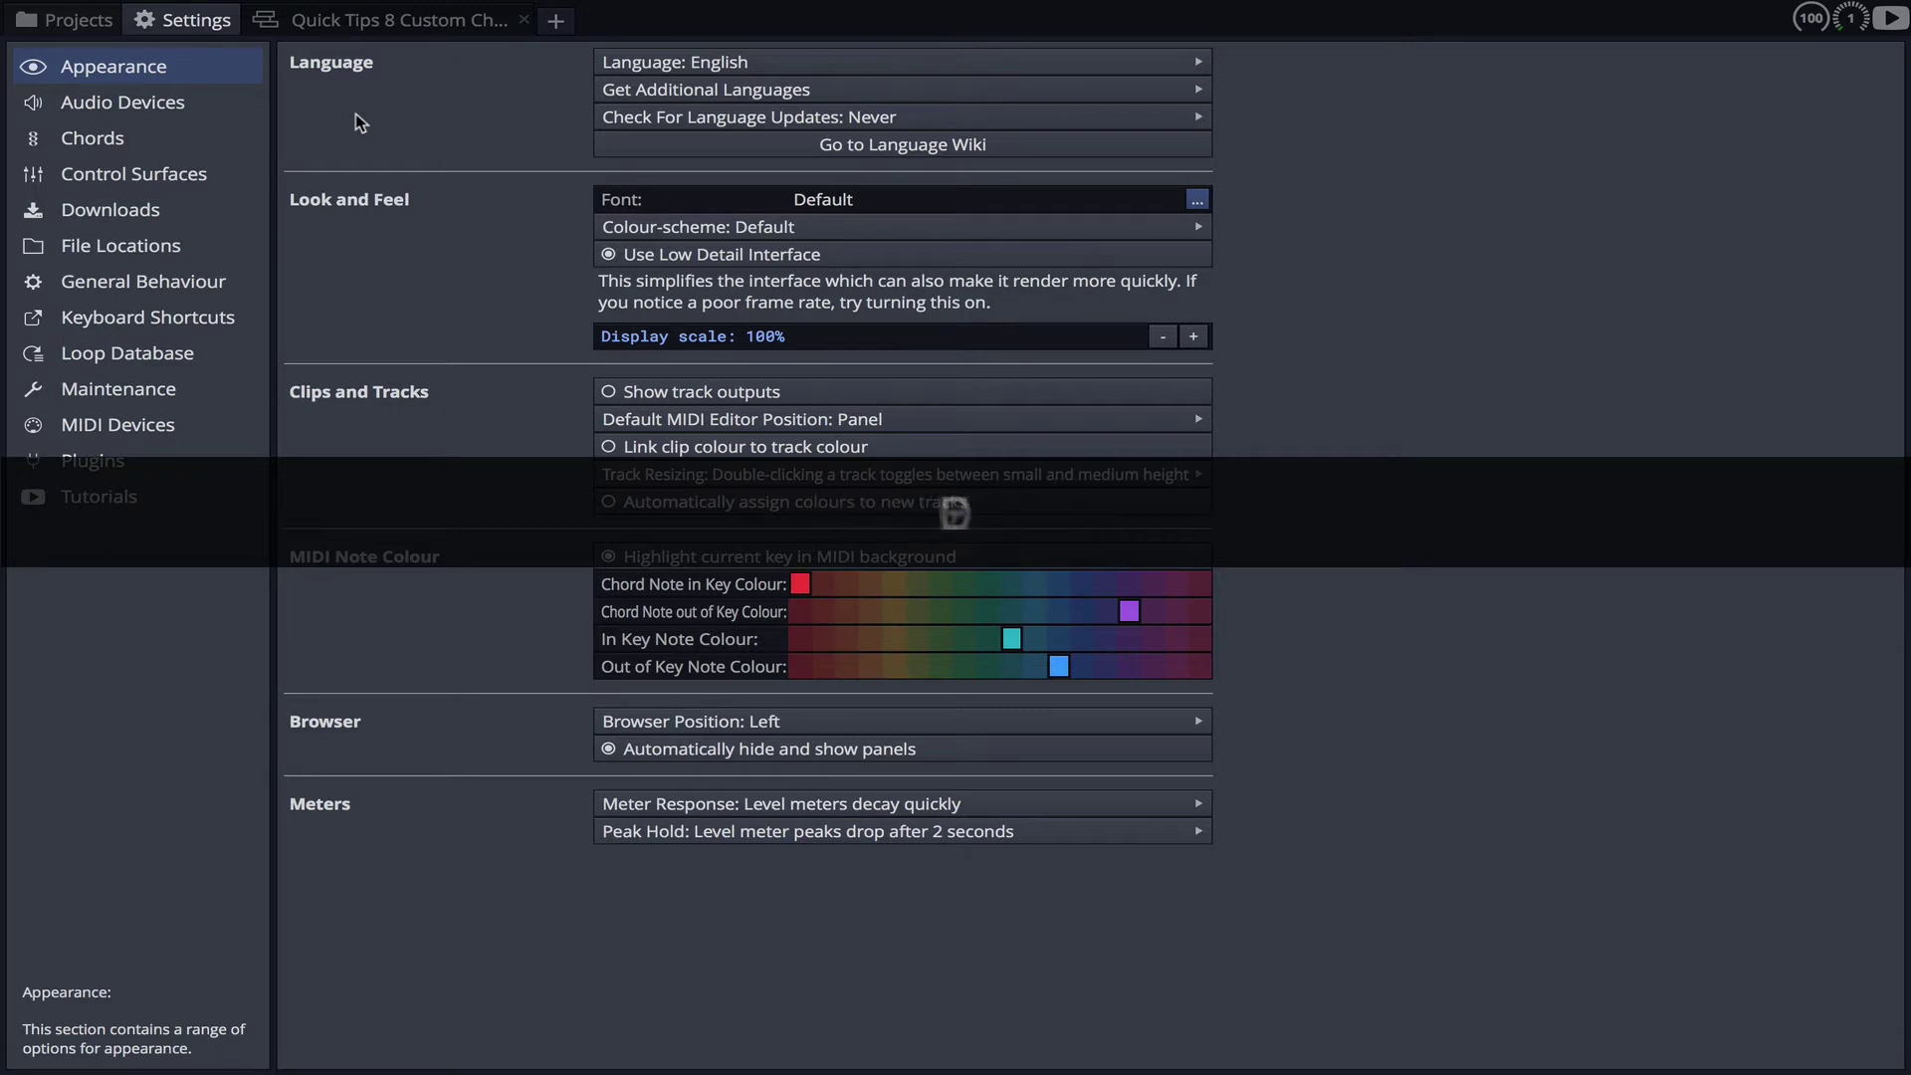
- Show the Chords settings page and open the Add menu under Custom Chords
{"action": "left_click", "coordinate": [119, 141]}
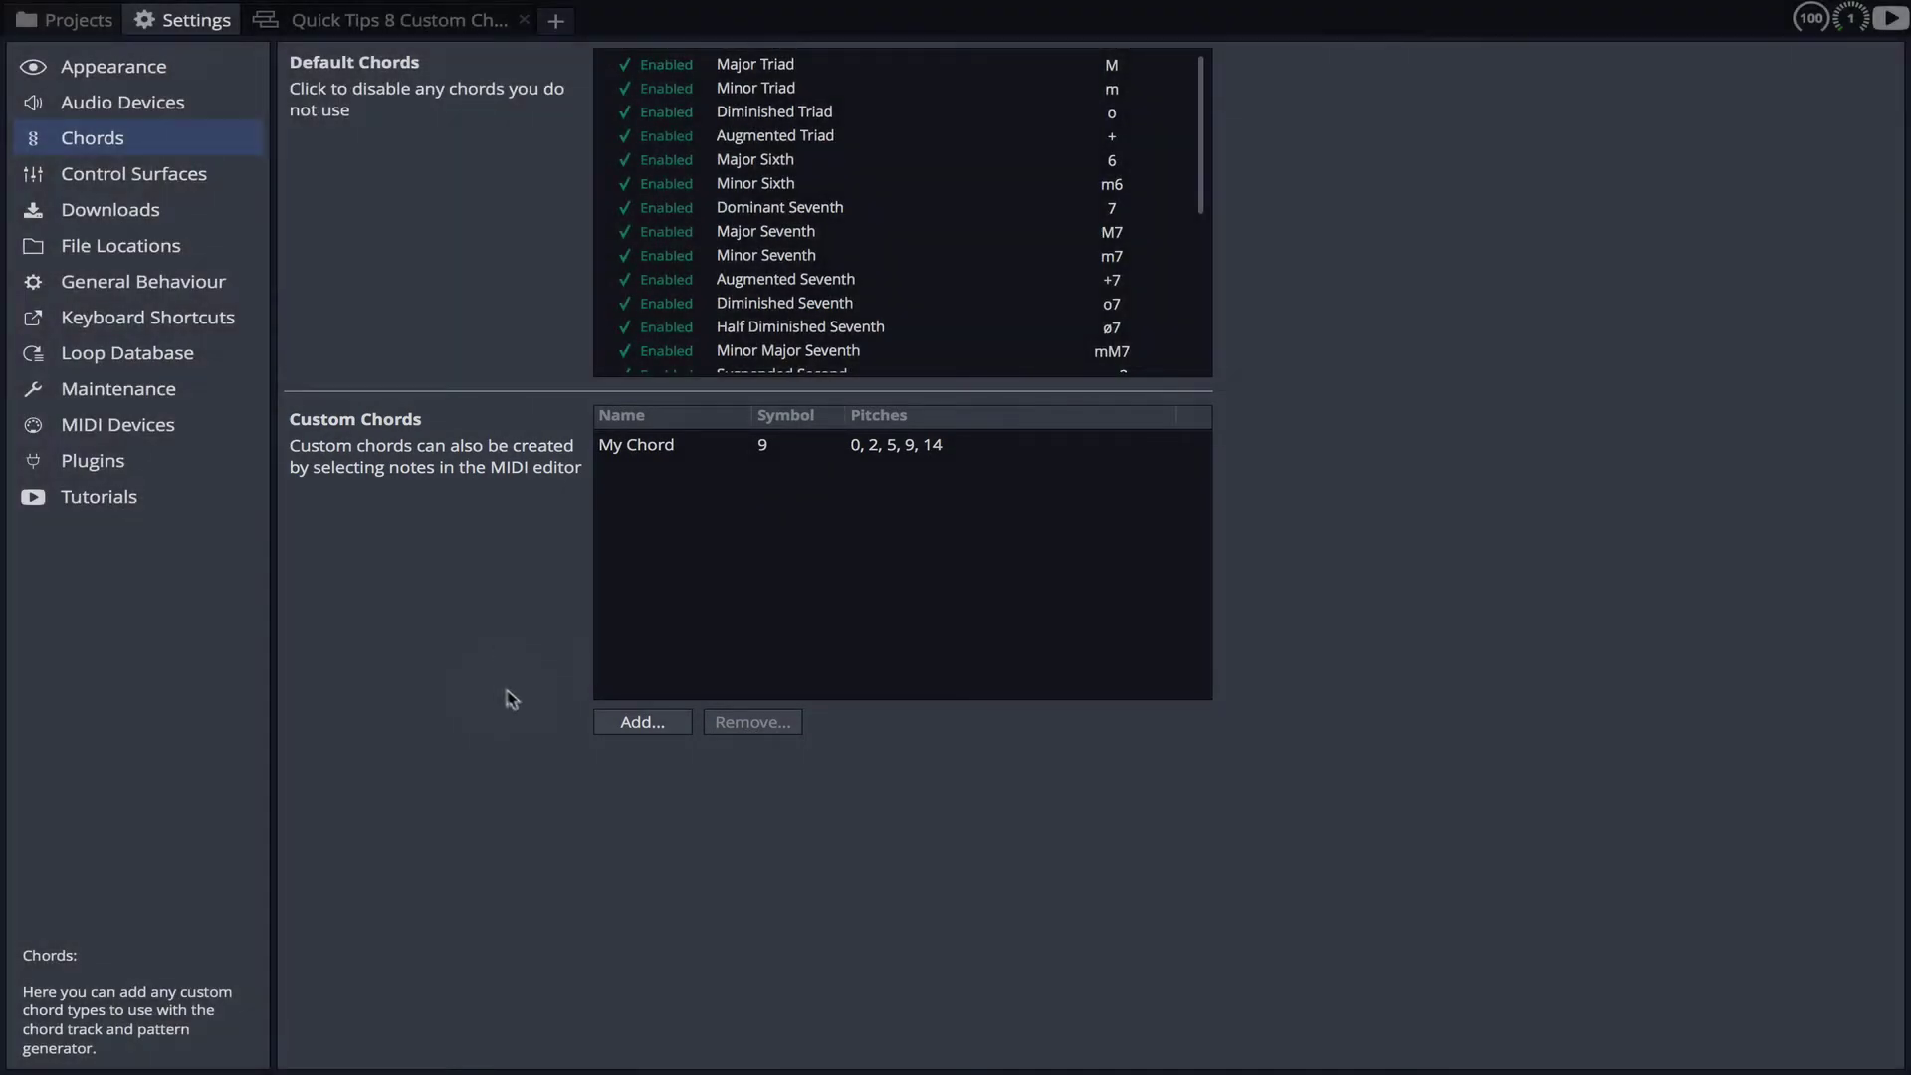
{"action": "left_click", "coordinate": [613, 722]}
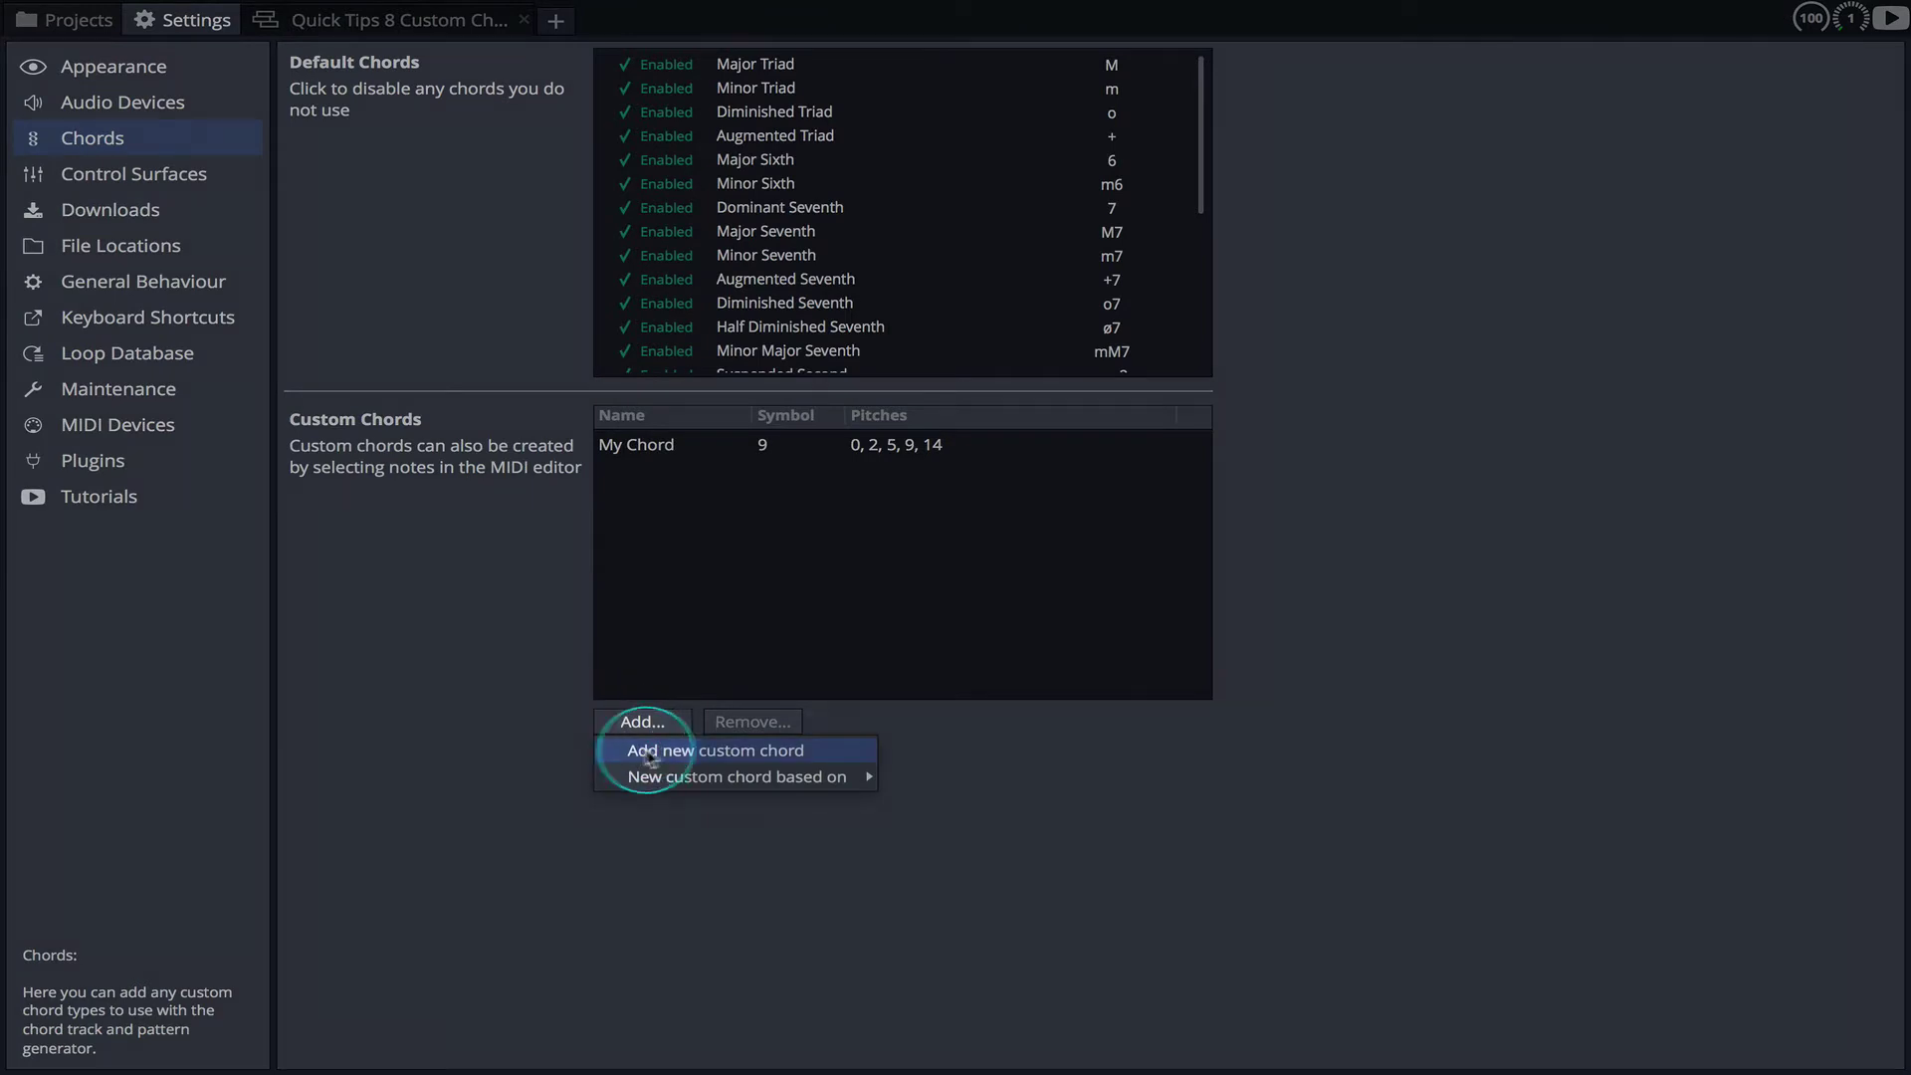
- Create custom chord 'My Chord 2' with symbol 9 and pitches 0,2,5,9,14
{"action": "left_click", "coordinate": [688, 753]}
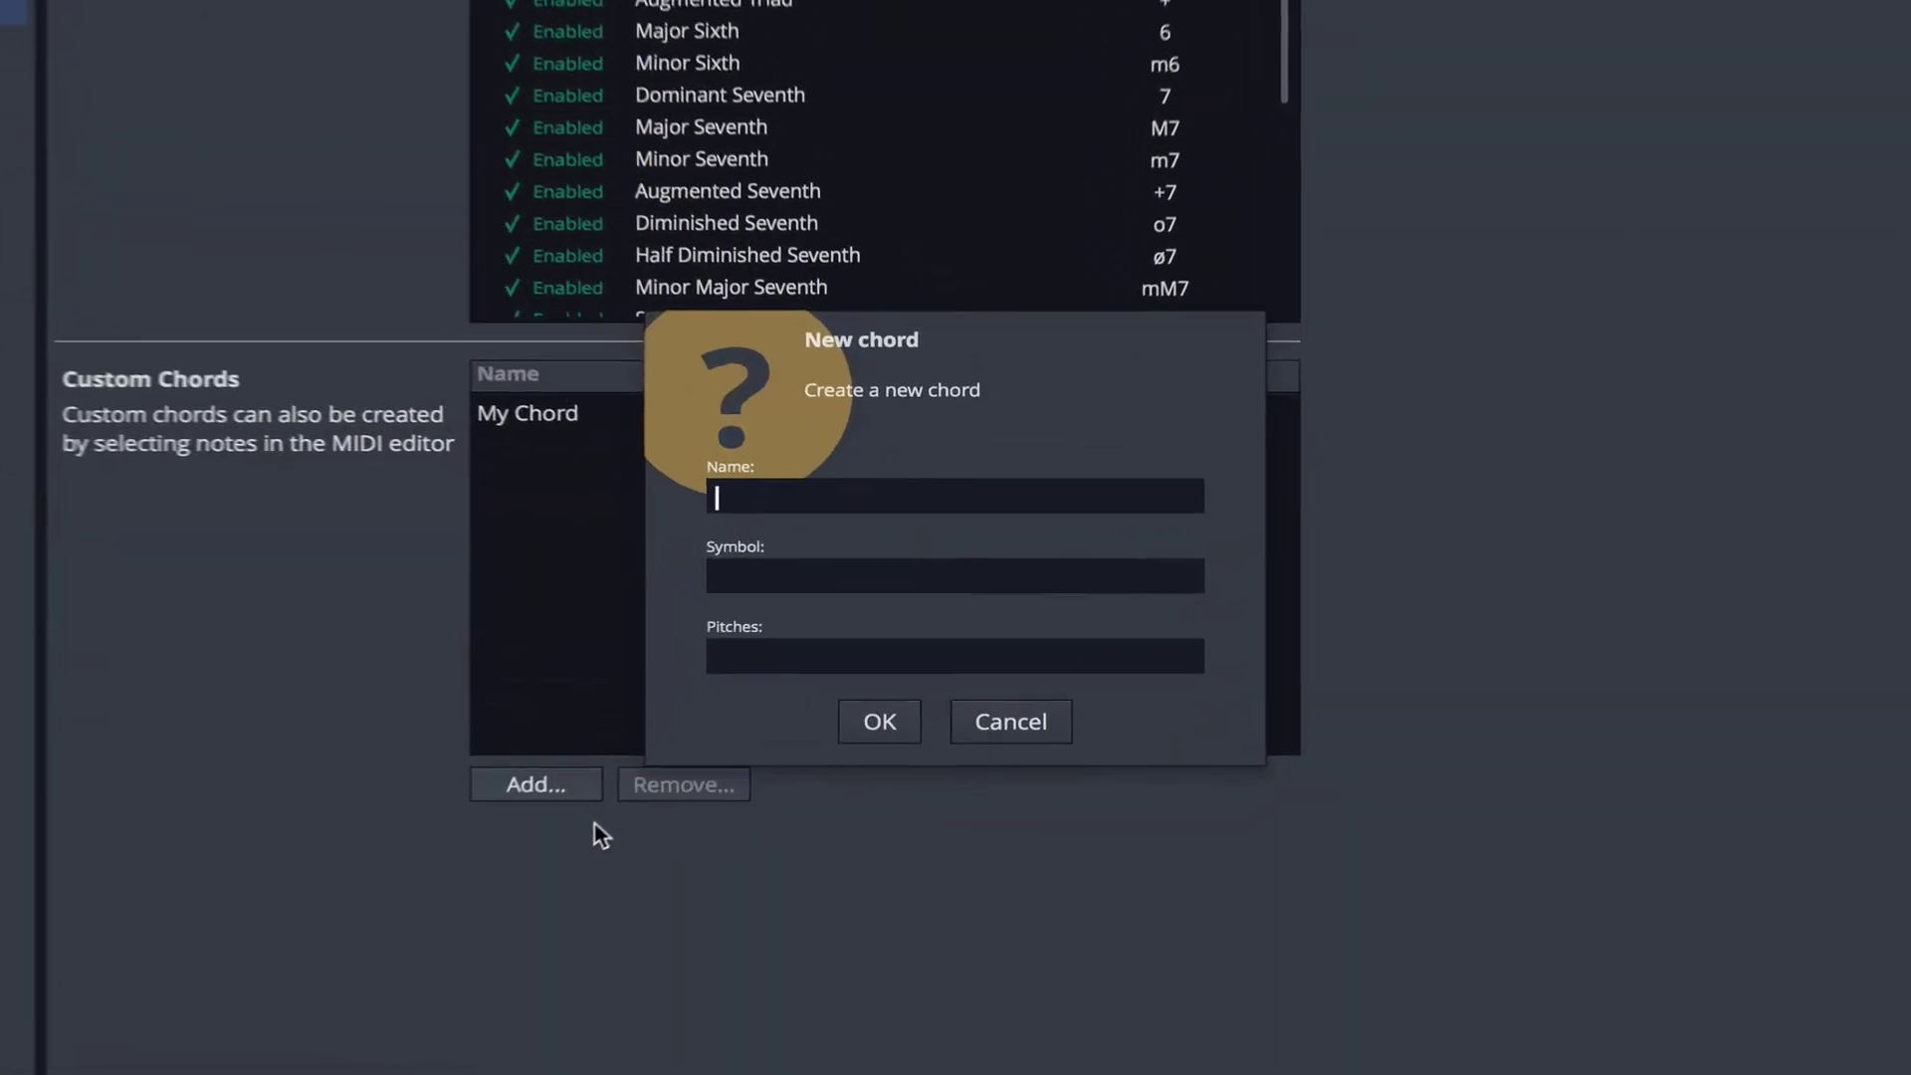
{"action": "type", "text": "My Cho"}
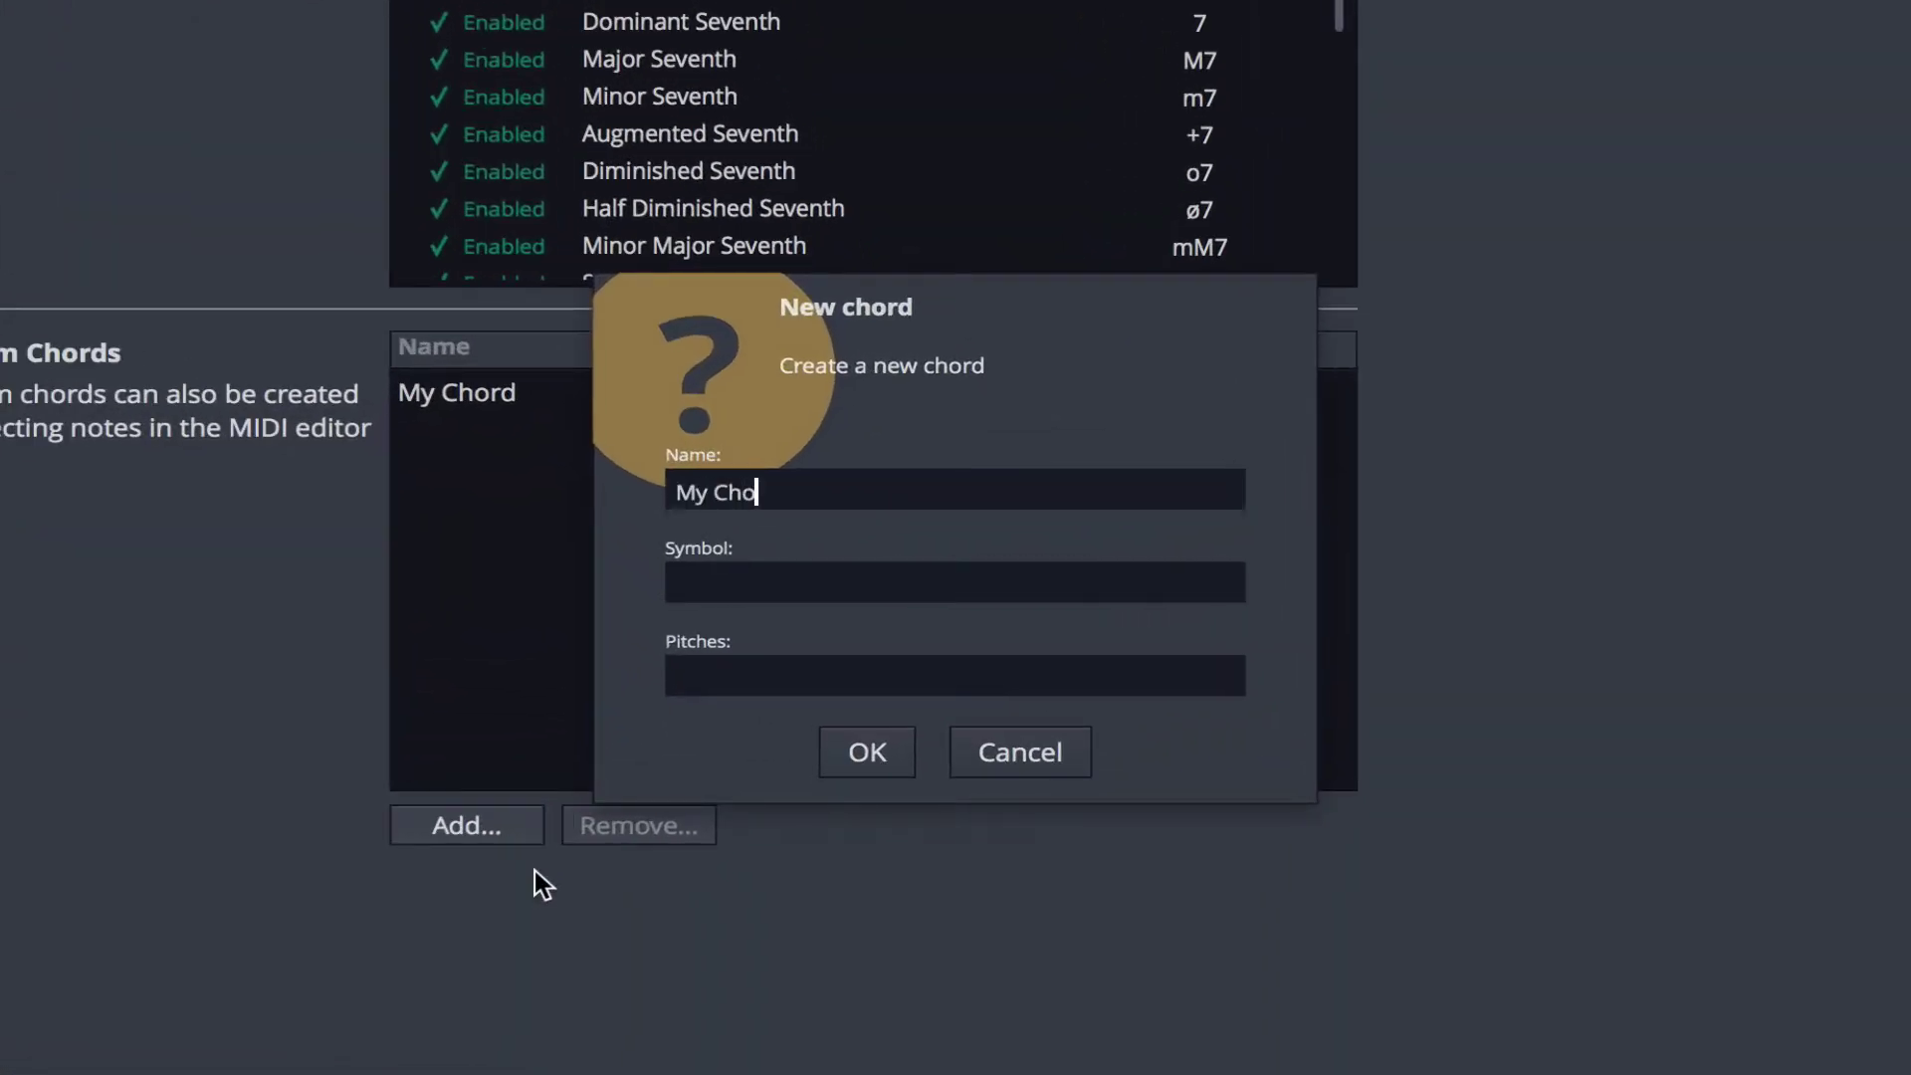
{"action": "type", "text": "rd 2"}
{"action": "left_click", "coordinate": [747, 584]}
{"action": "type", "text": "9"}
{"action": "left_click", "coordinate": [688, 668]}
{"action": "type", "text": "0"}
{"action": "type", "text": ",2,"}
{"action": "type", "text": "5,9"}
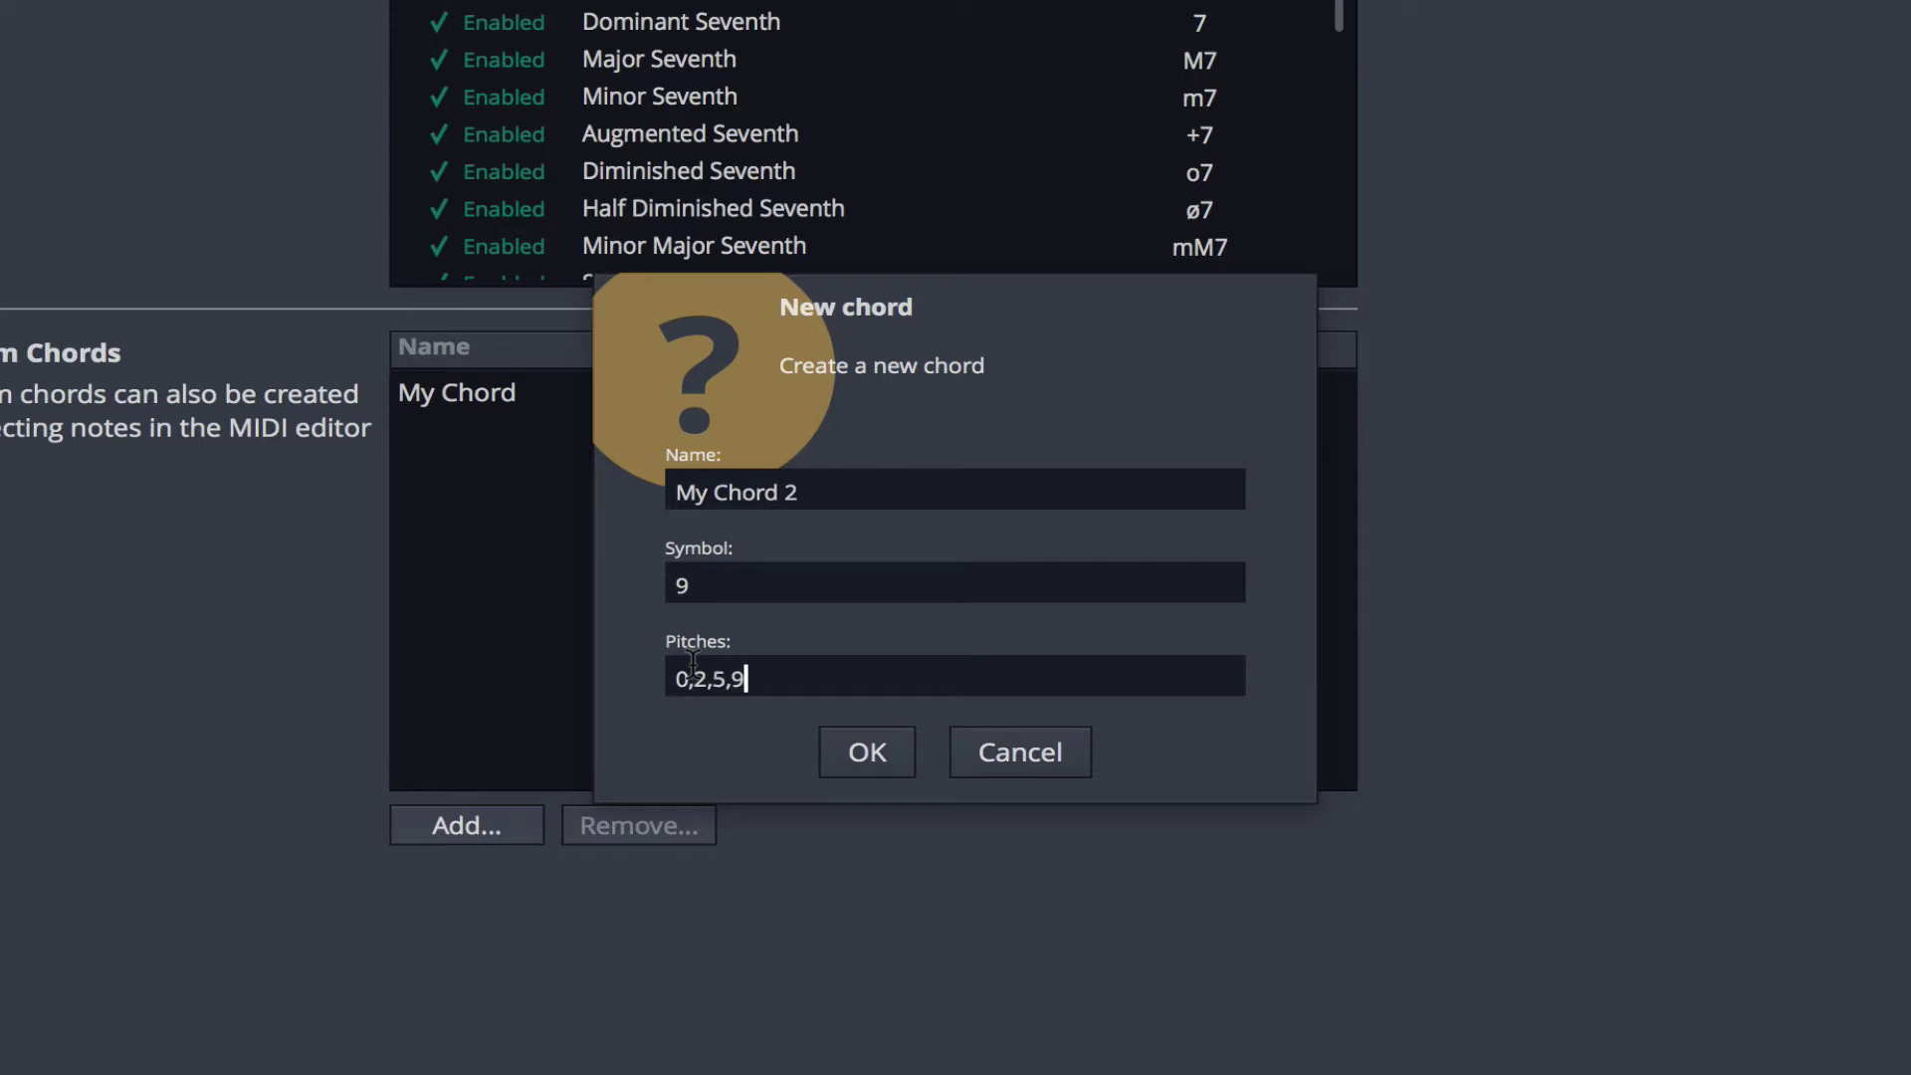
{"action": "type", "text": ",14"}
{"action": "left_click", "coordinate": [870, 754]}
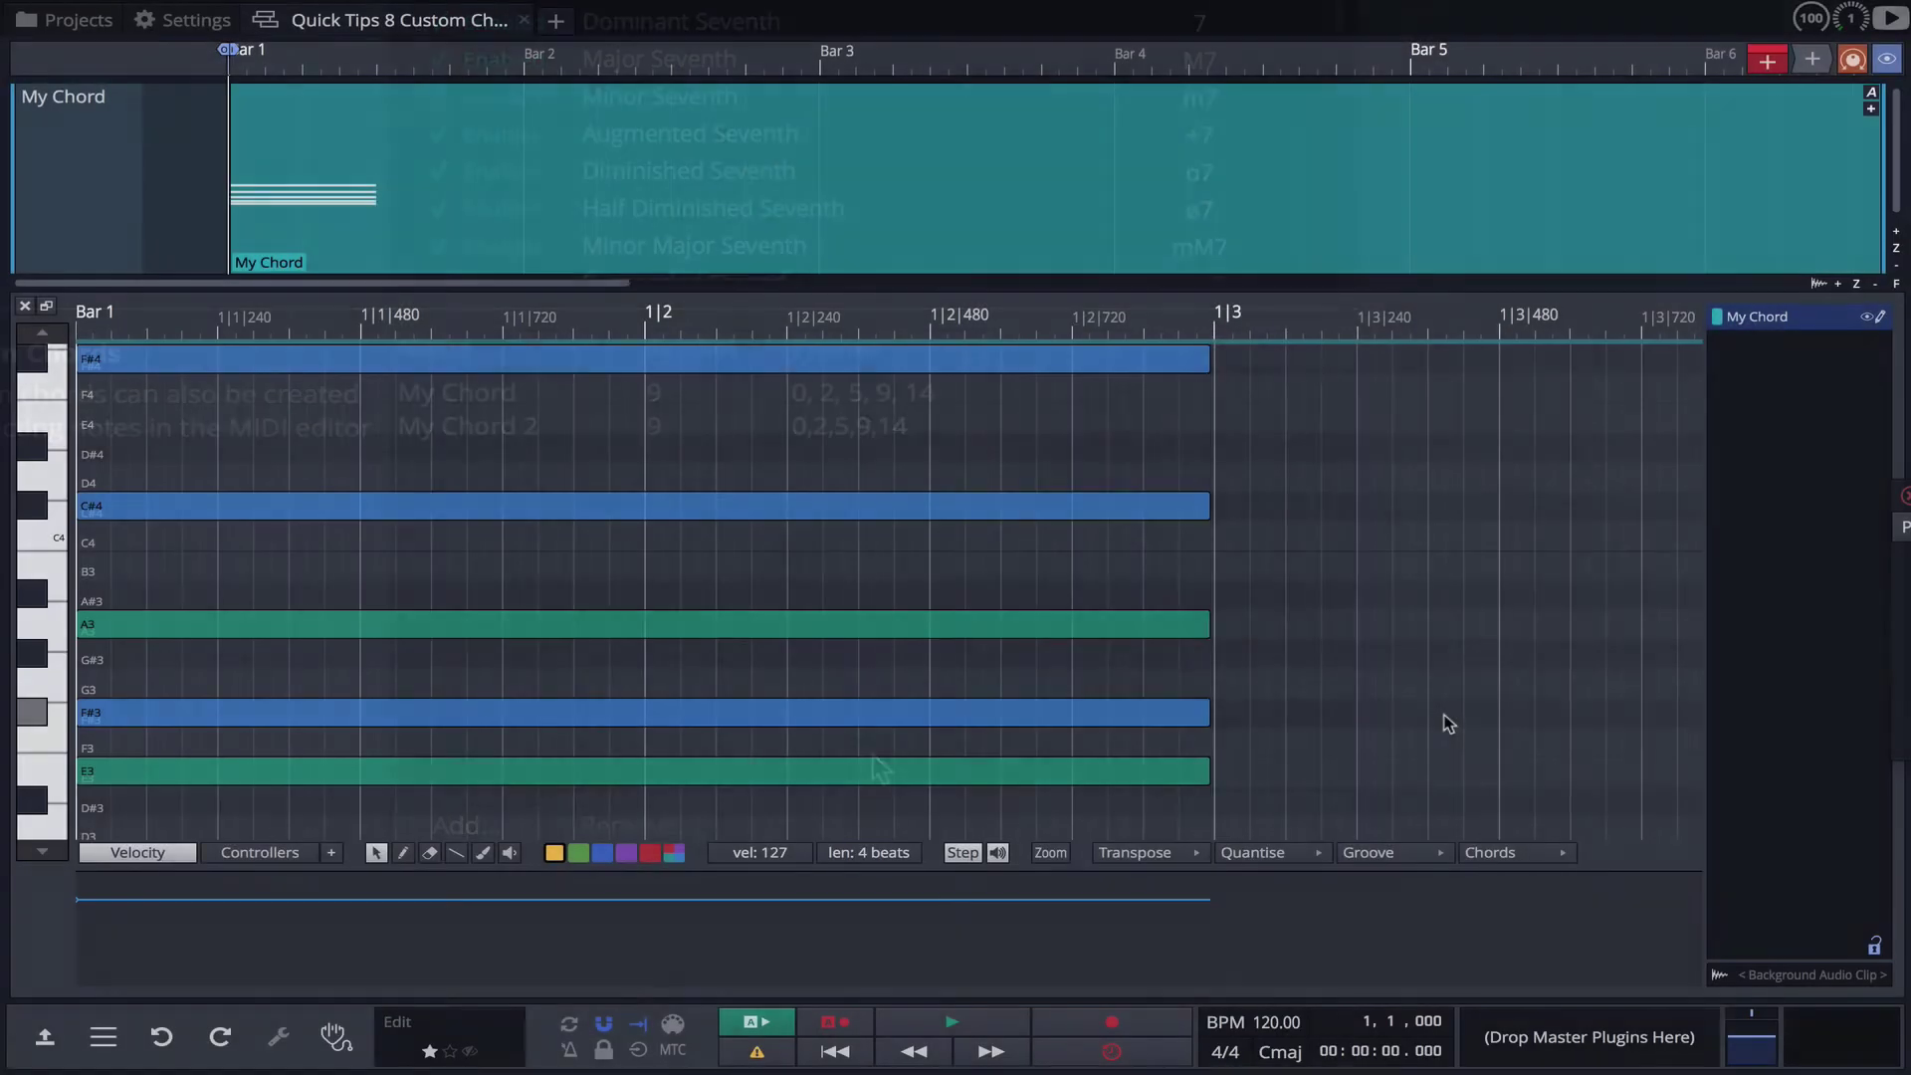
- Open the chord type lists, including the one for the clip's Am chord
{"action": "left_click", "coordinate": [1493, 852]}
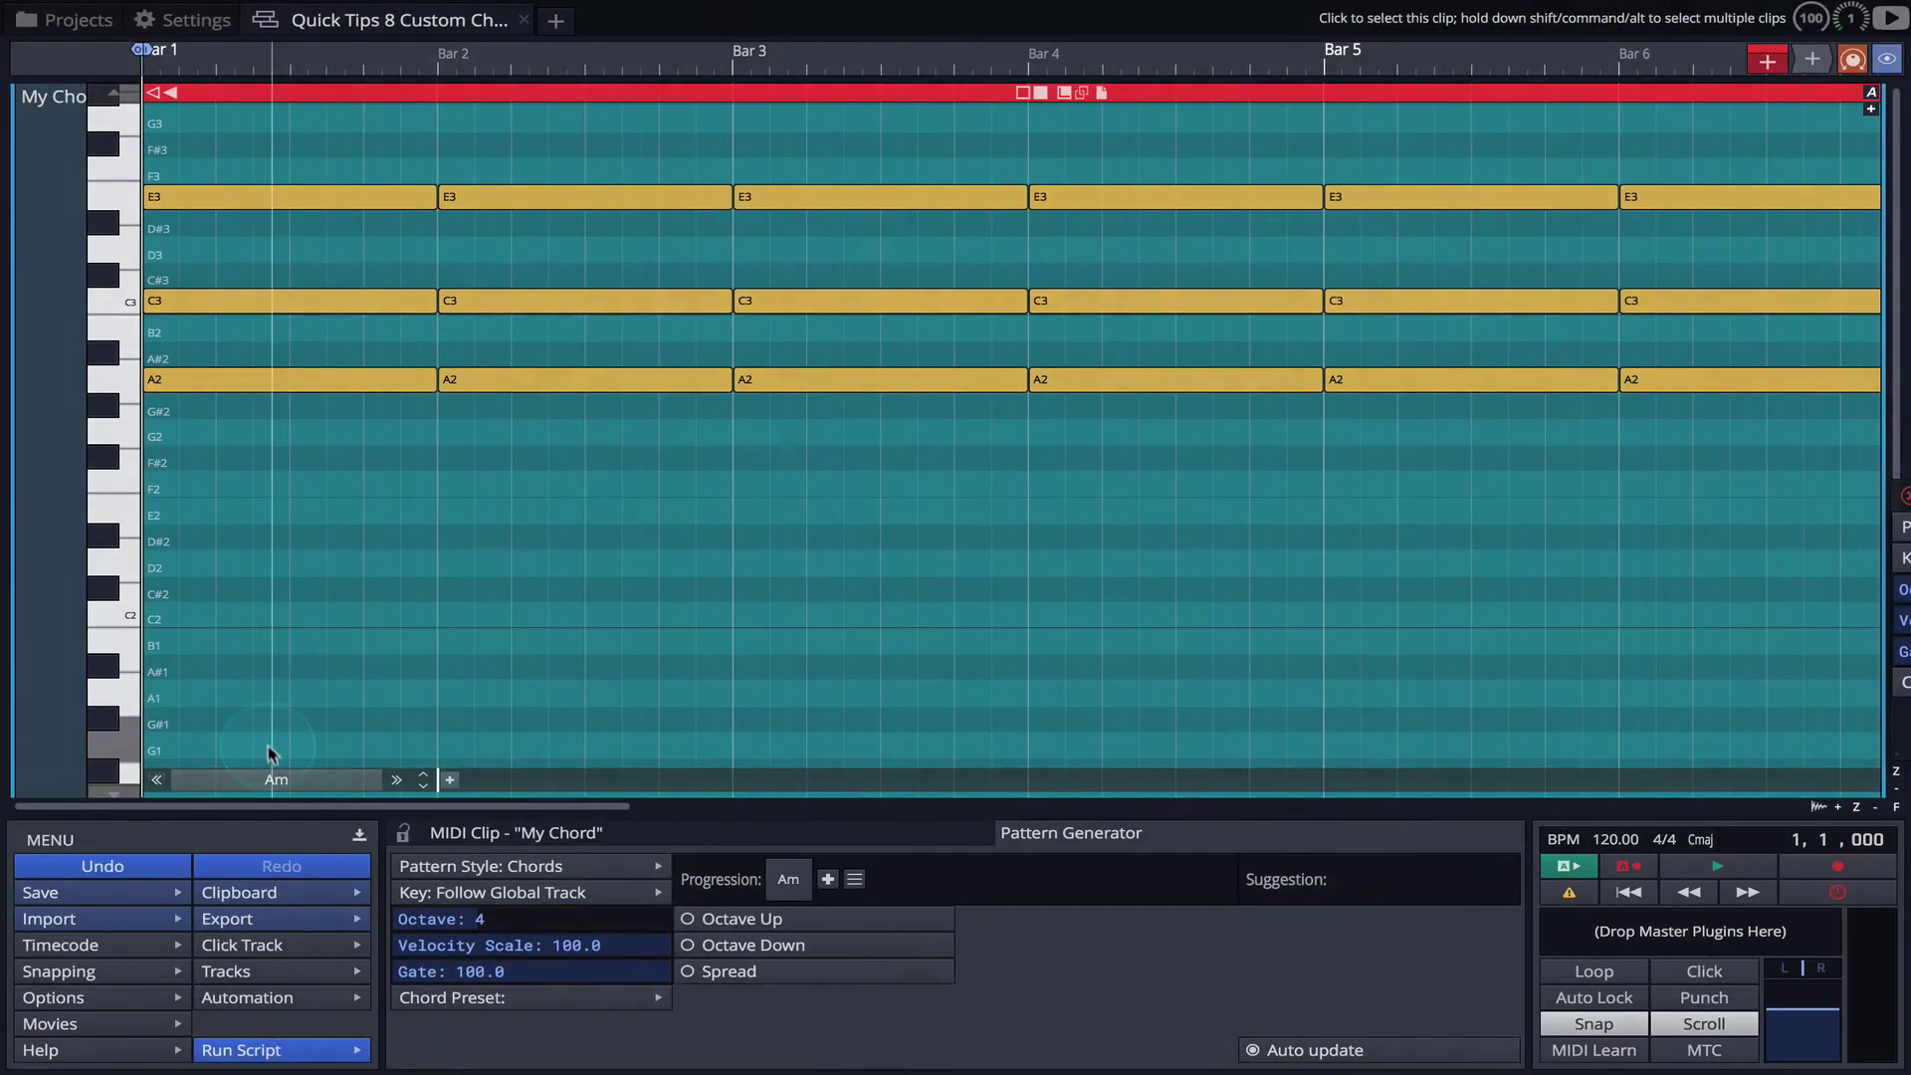
{"action": "left_click", "coordinate": [276, 785]}
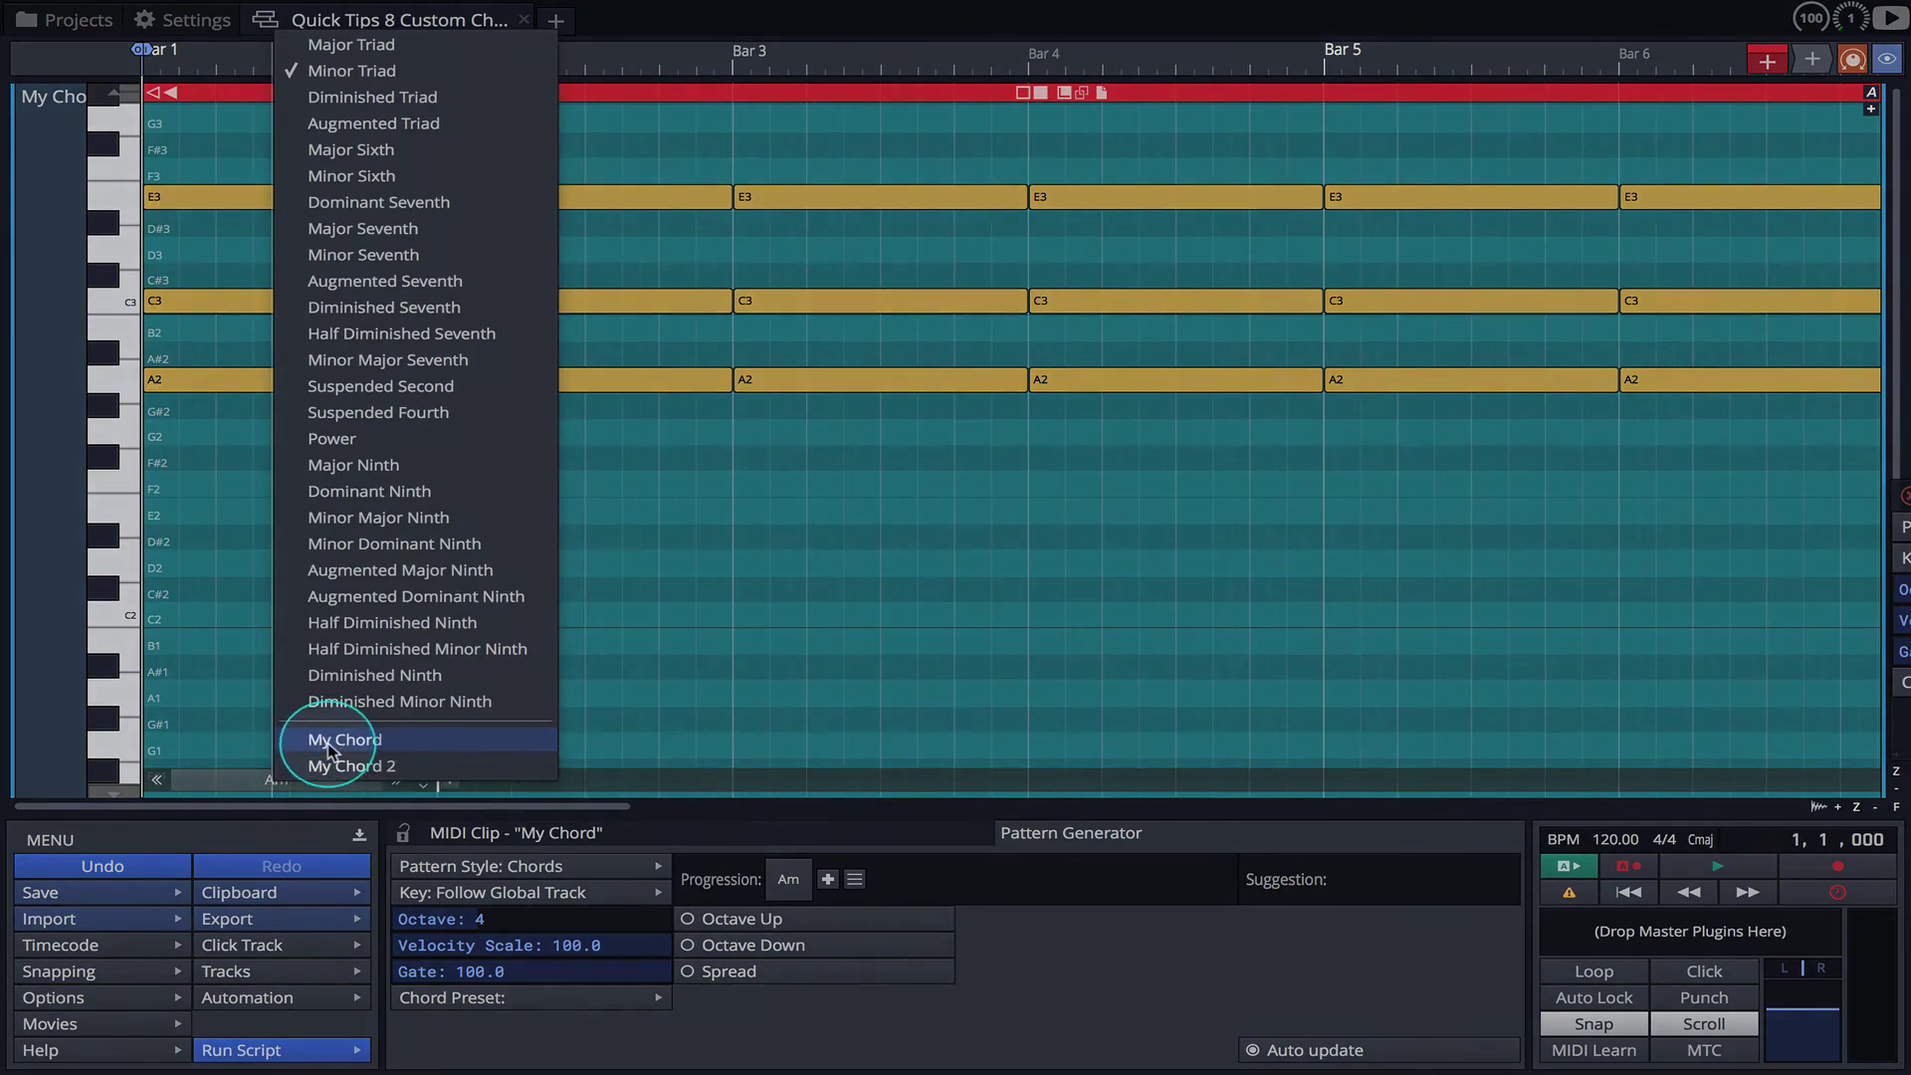